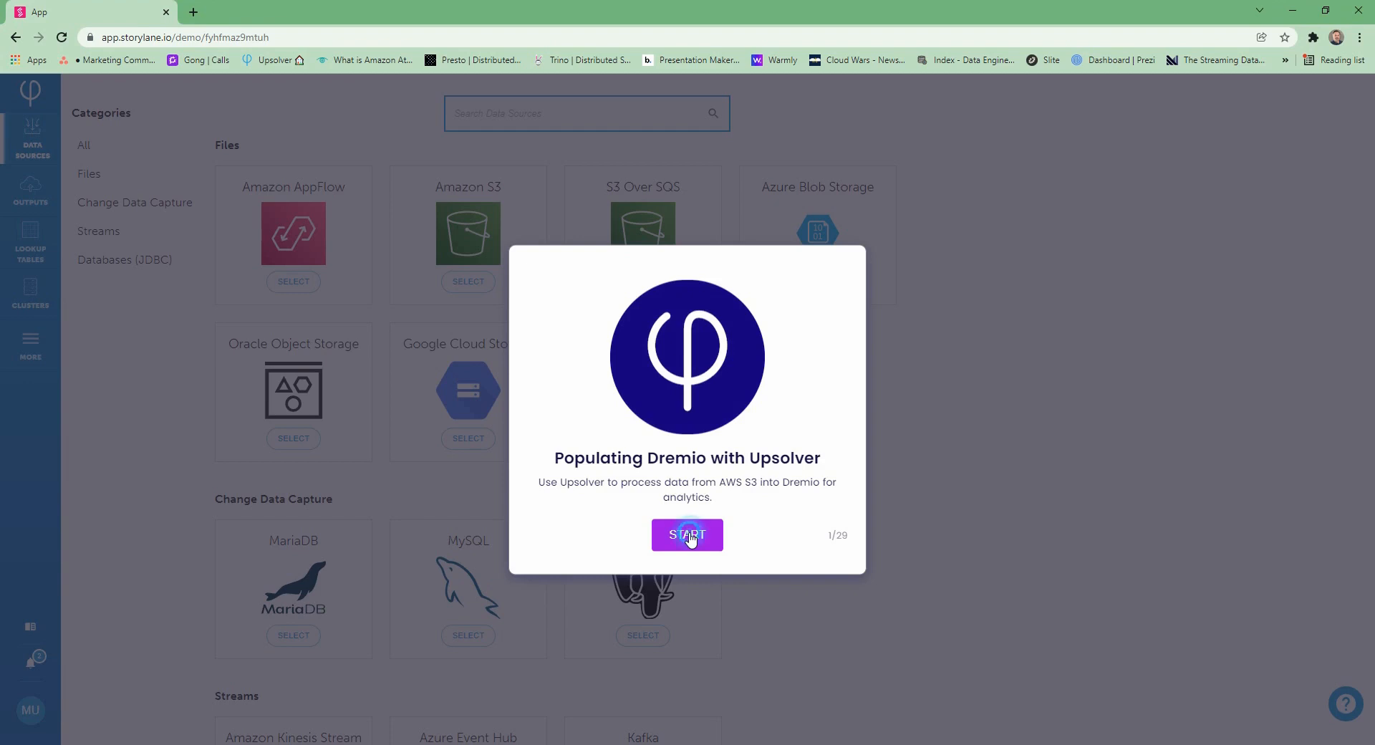
Start the demo and configure an Amazon S3 data source for the upsolver-tutorials-orders bucket, data folder and yyyy/MM/dd/HH date pattern
click(690, 539)
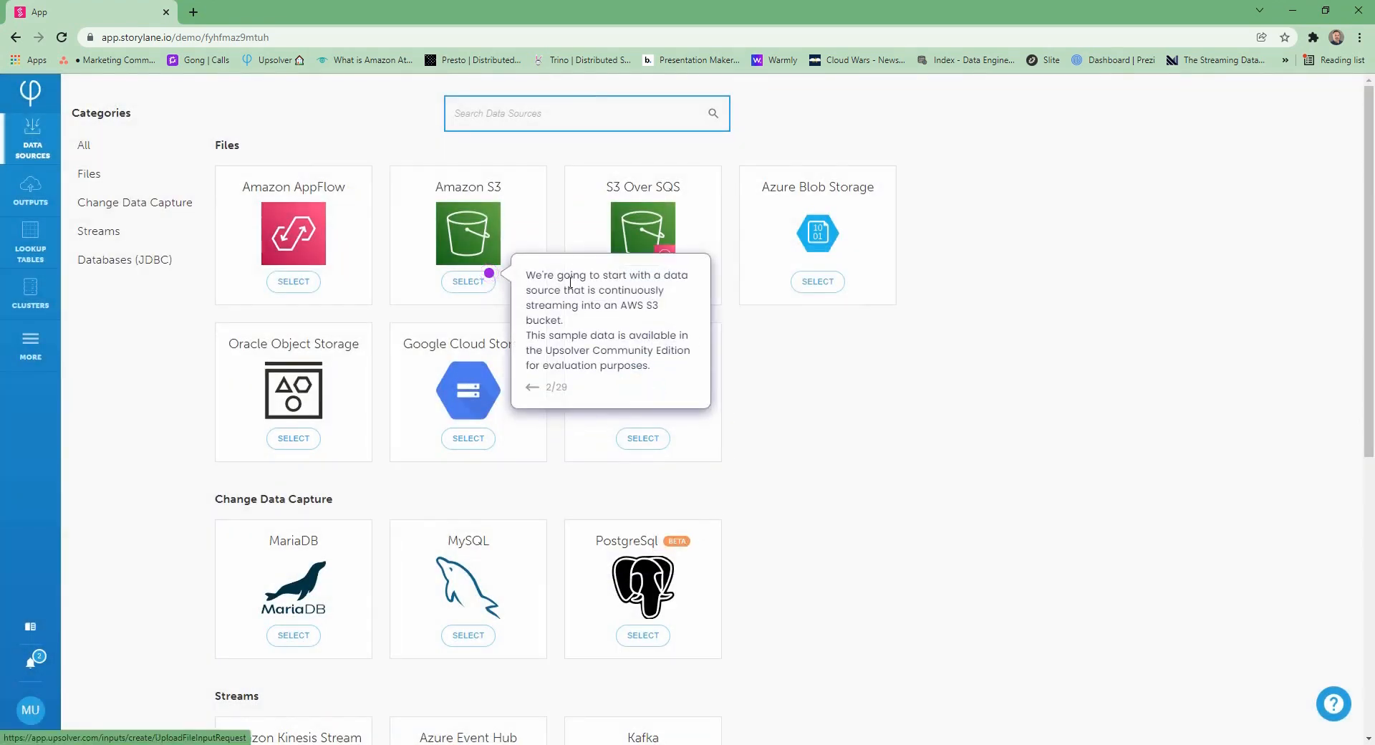
click(488, 277)
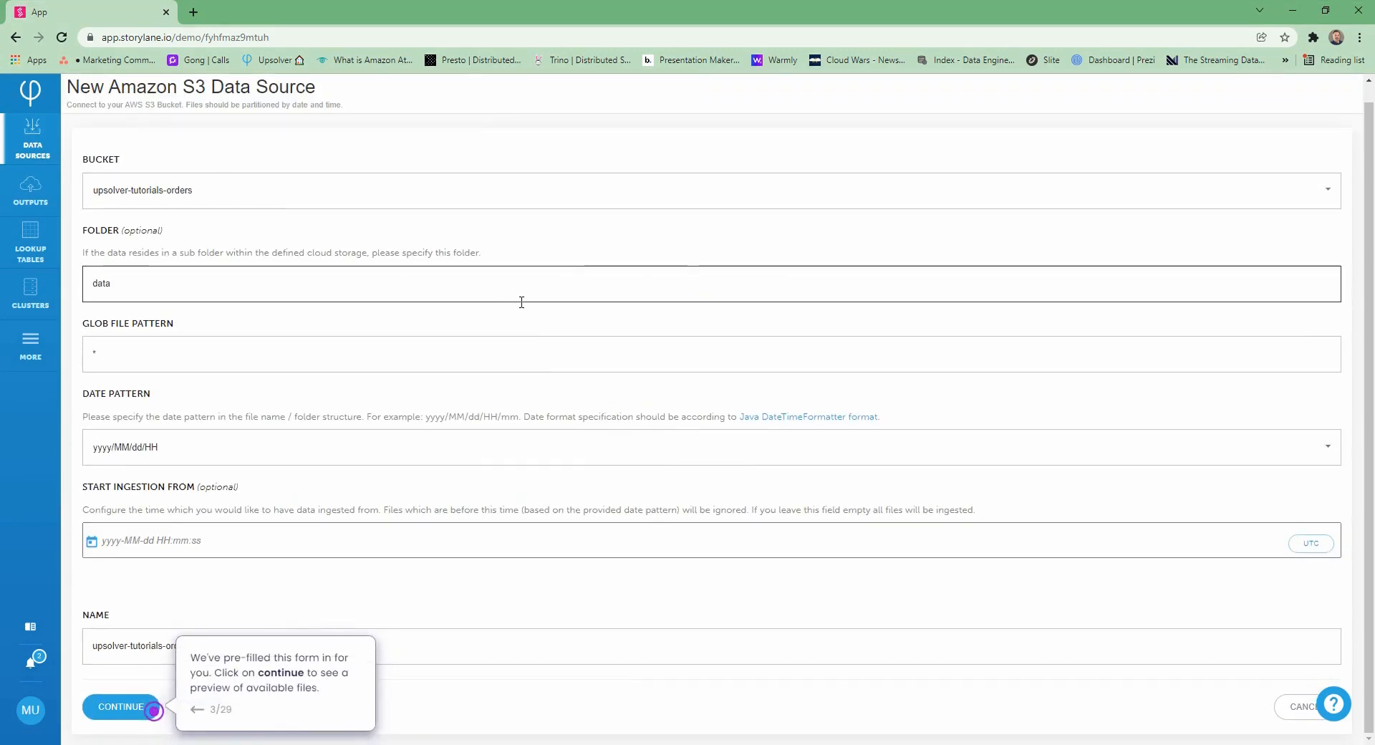
scroll(532, 305, down, 1)
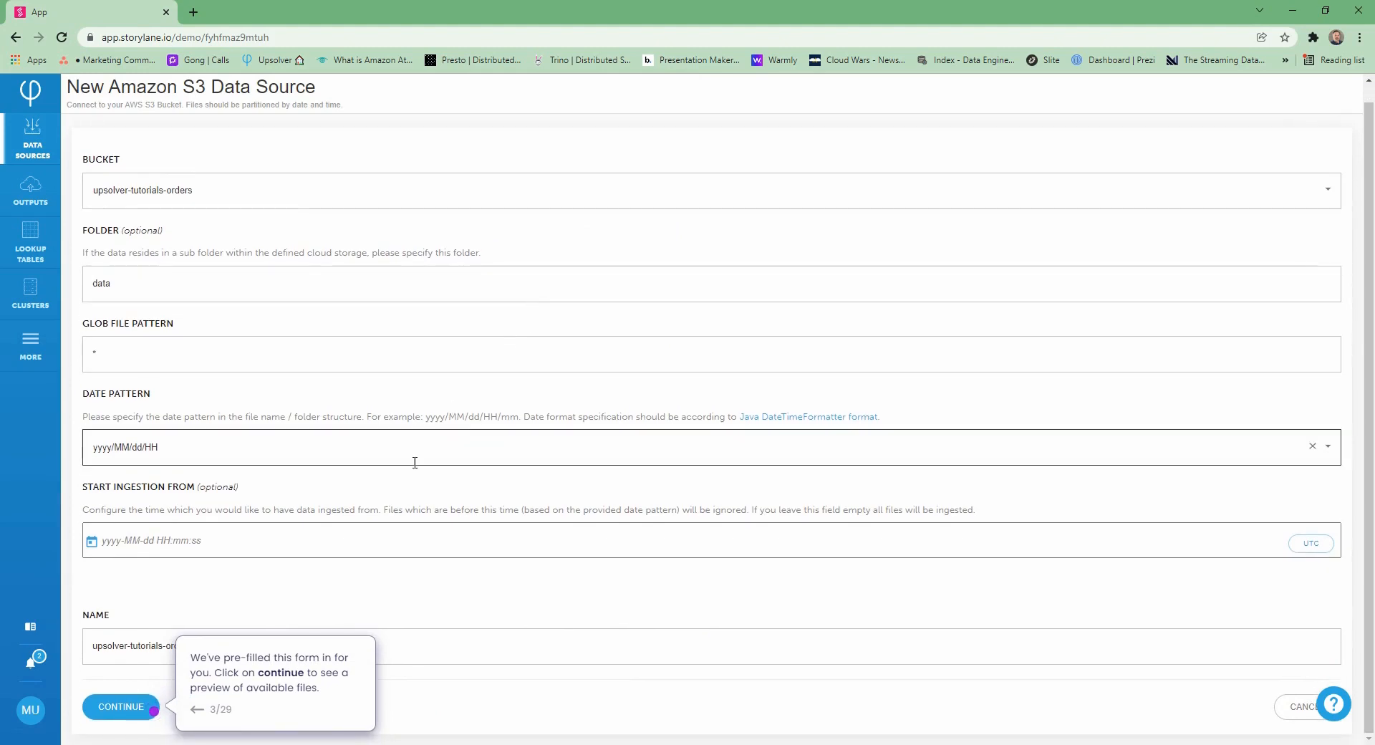
click(121, 708)
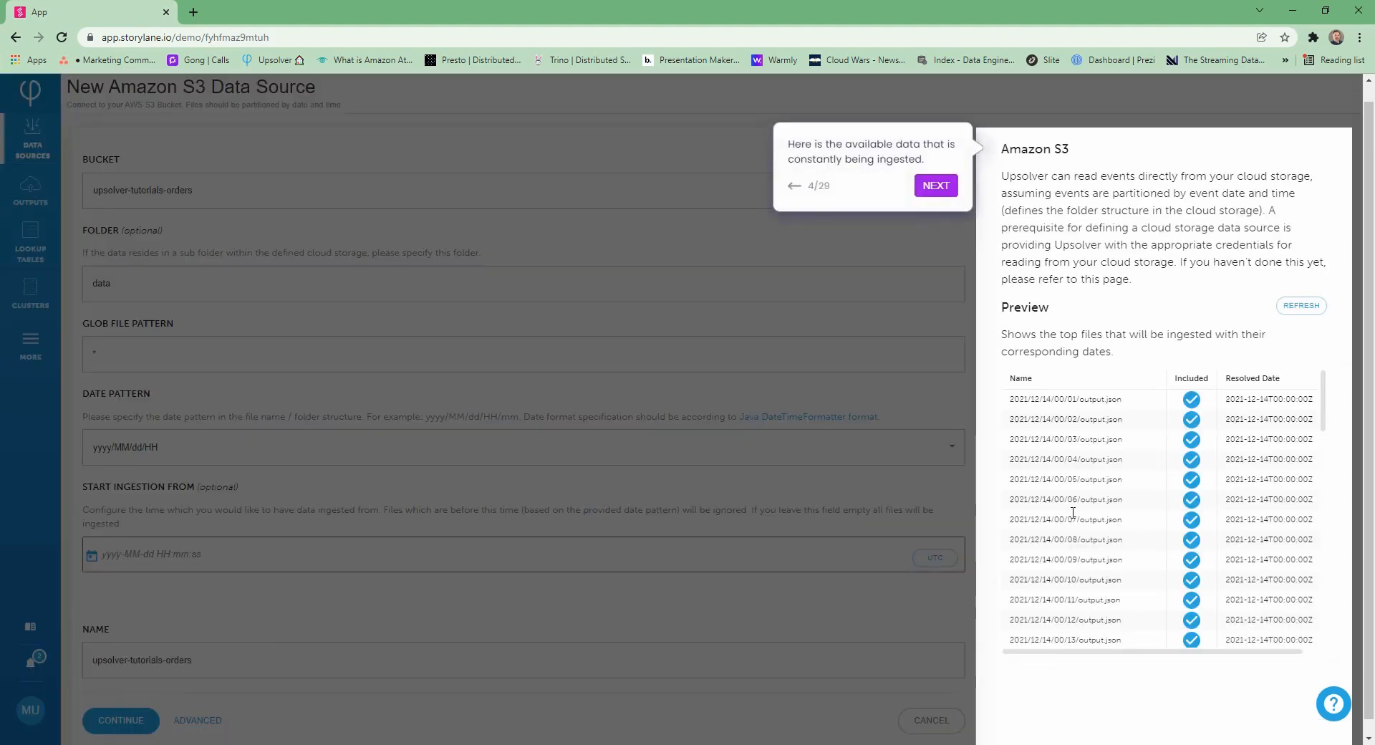
Review the preview files and parsed data samples, and create the S3 data source
scroll(1146, 465, down, 4)
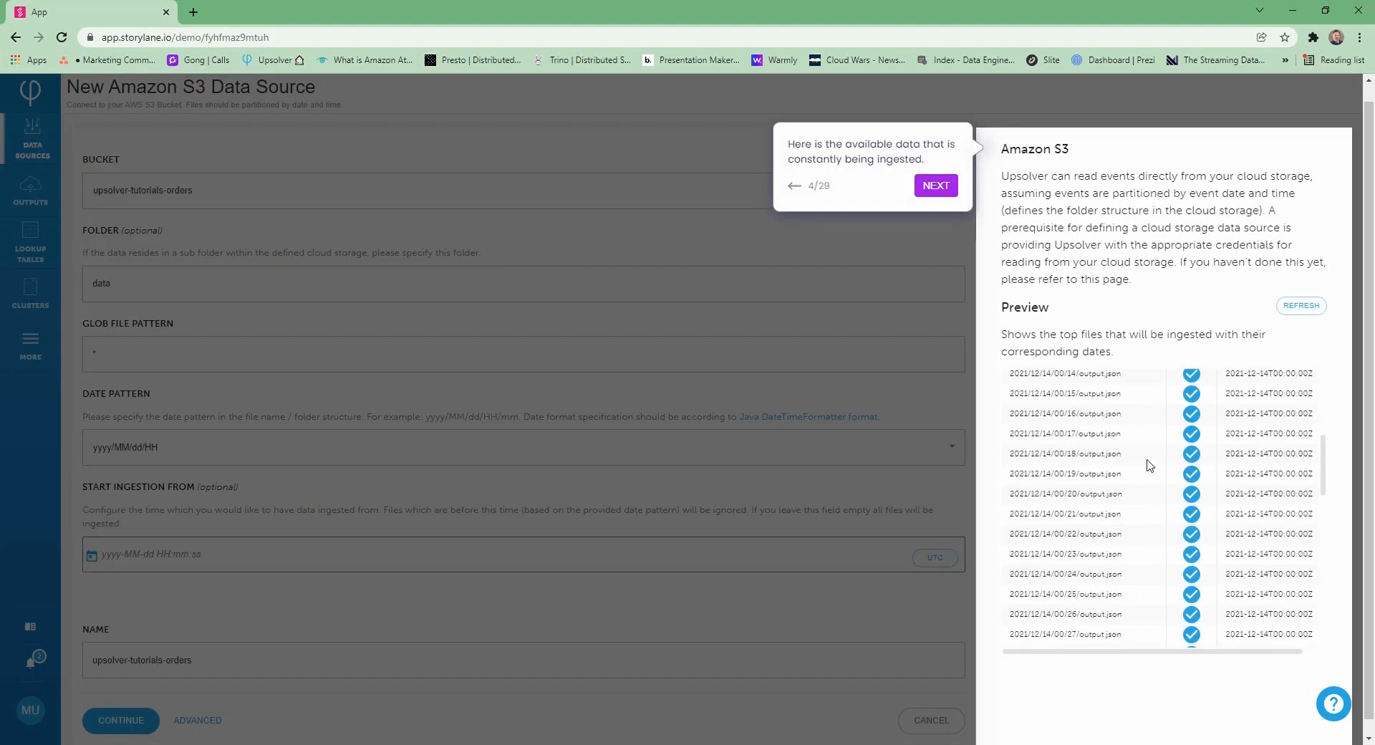
scroll(1149, 464, down, 2)
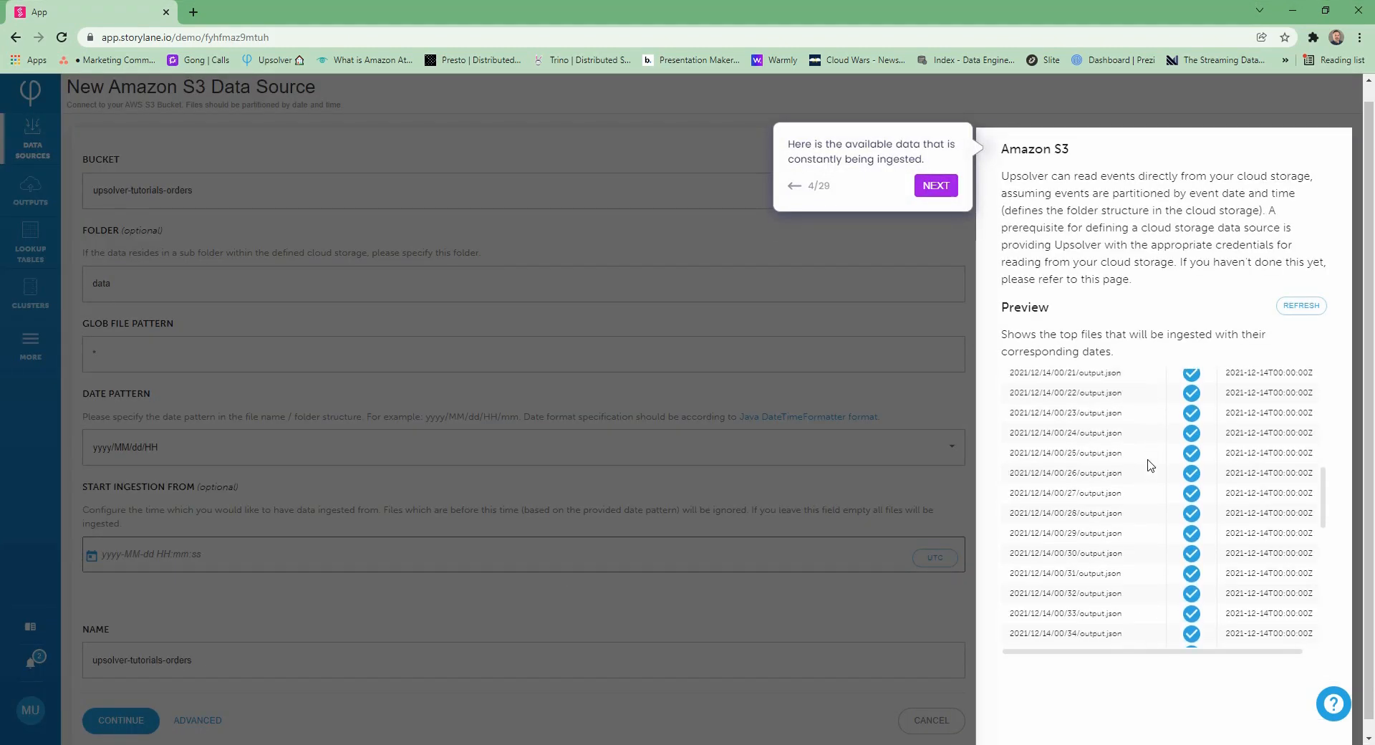
click(935, 185)
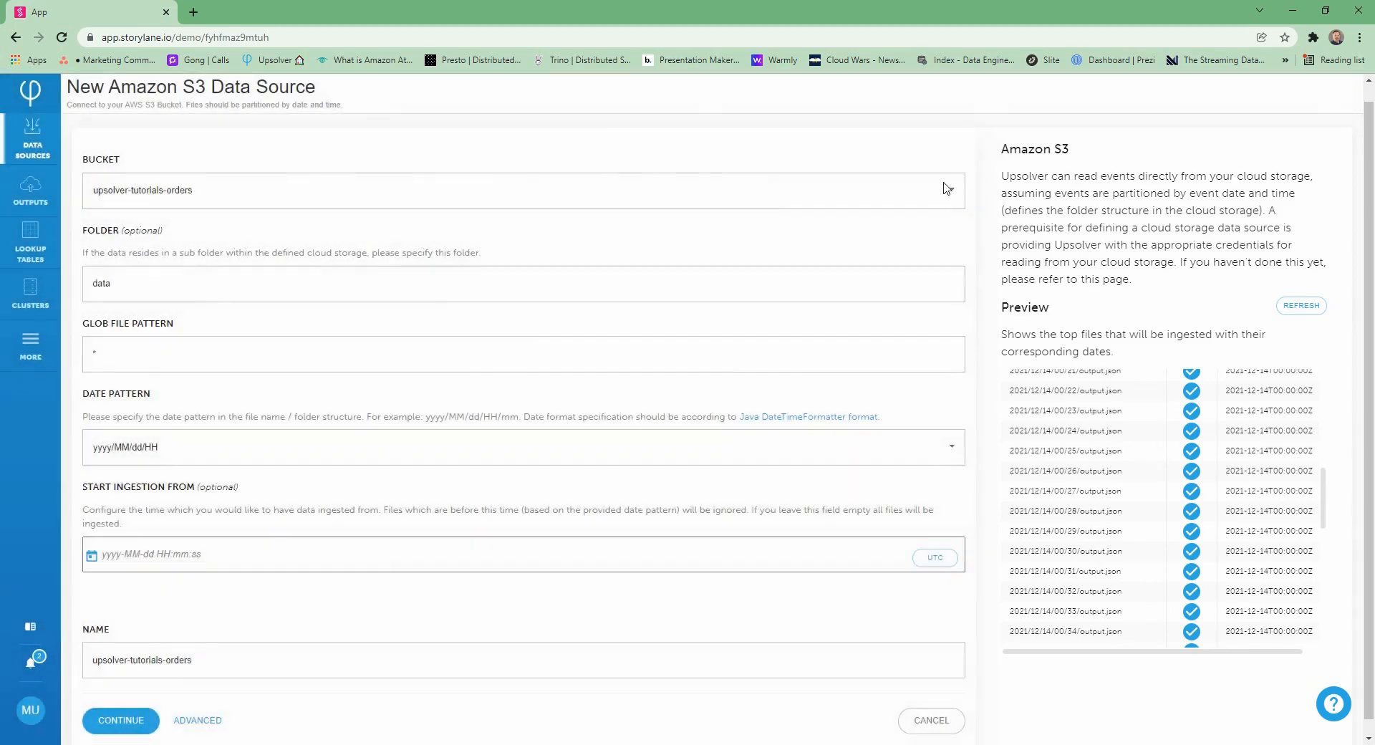
scroll(805, 383, down, 2)
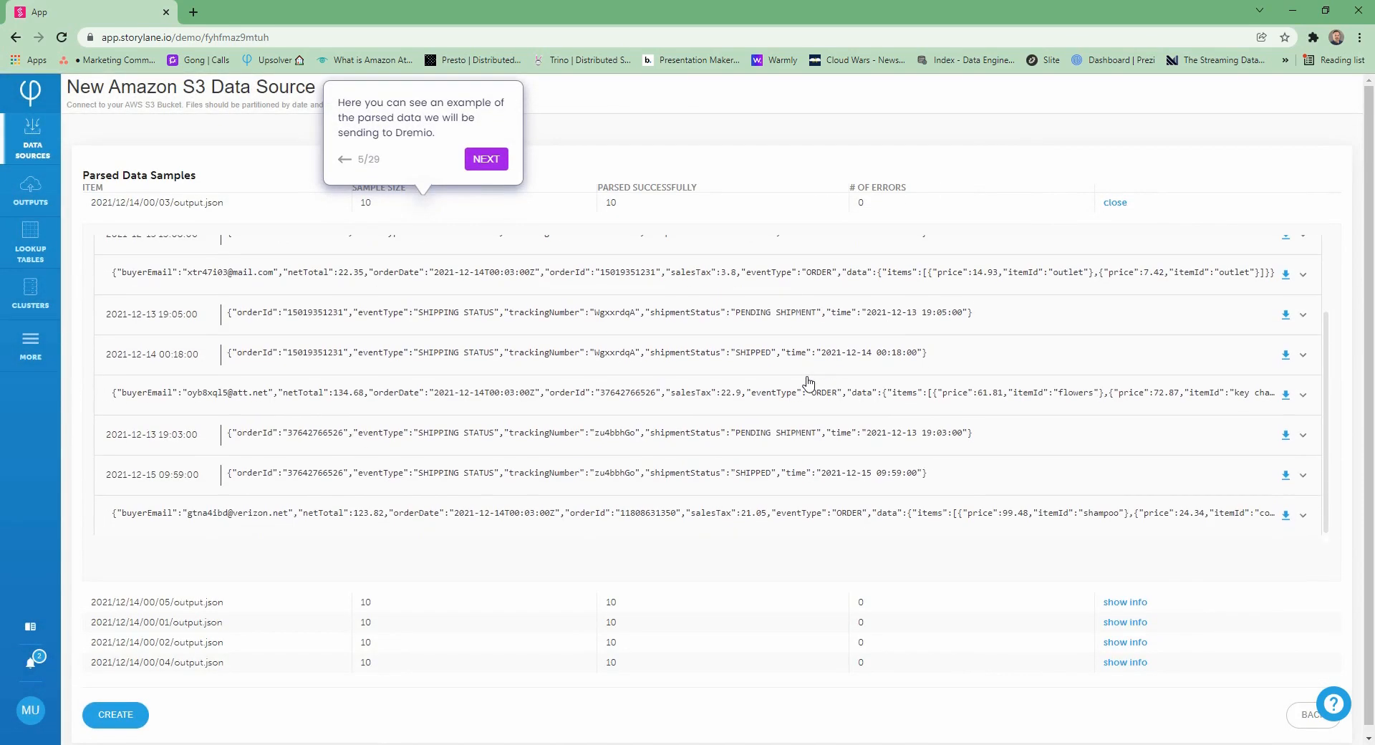
scroll(808, 382, up, 2)
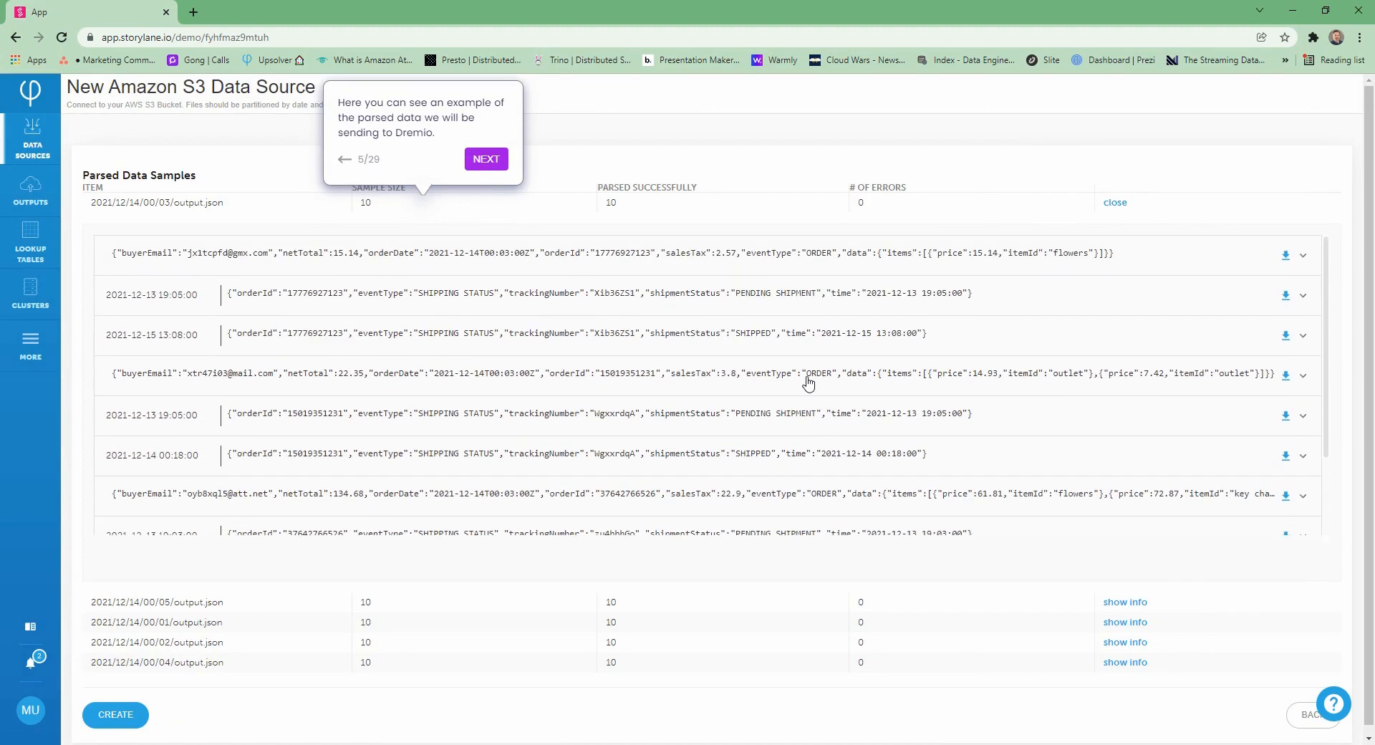
click(481, 159)
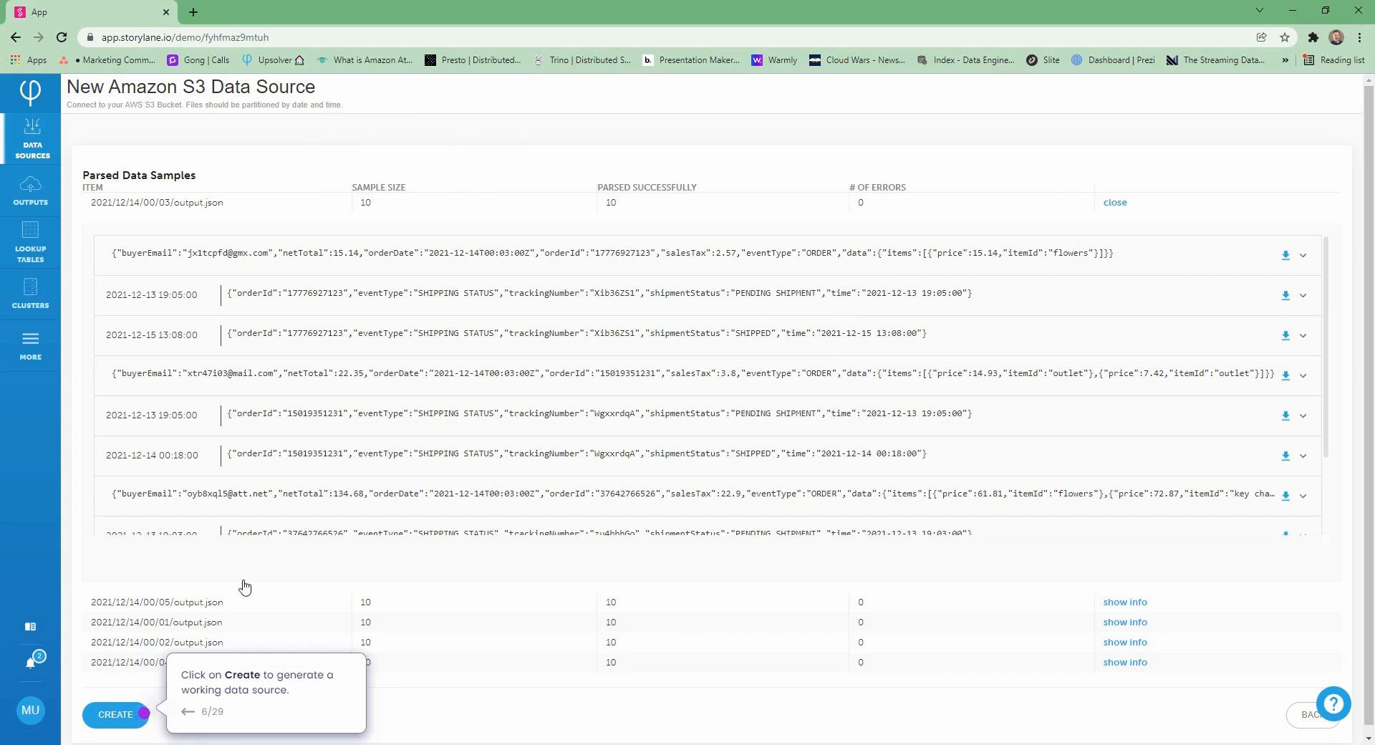
click(117, 715)
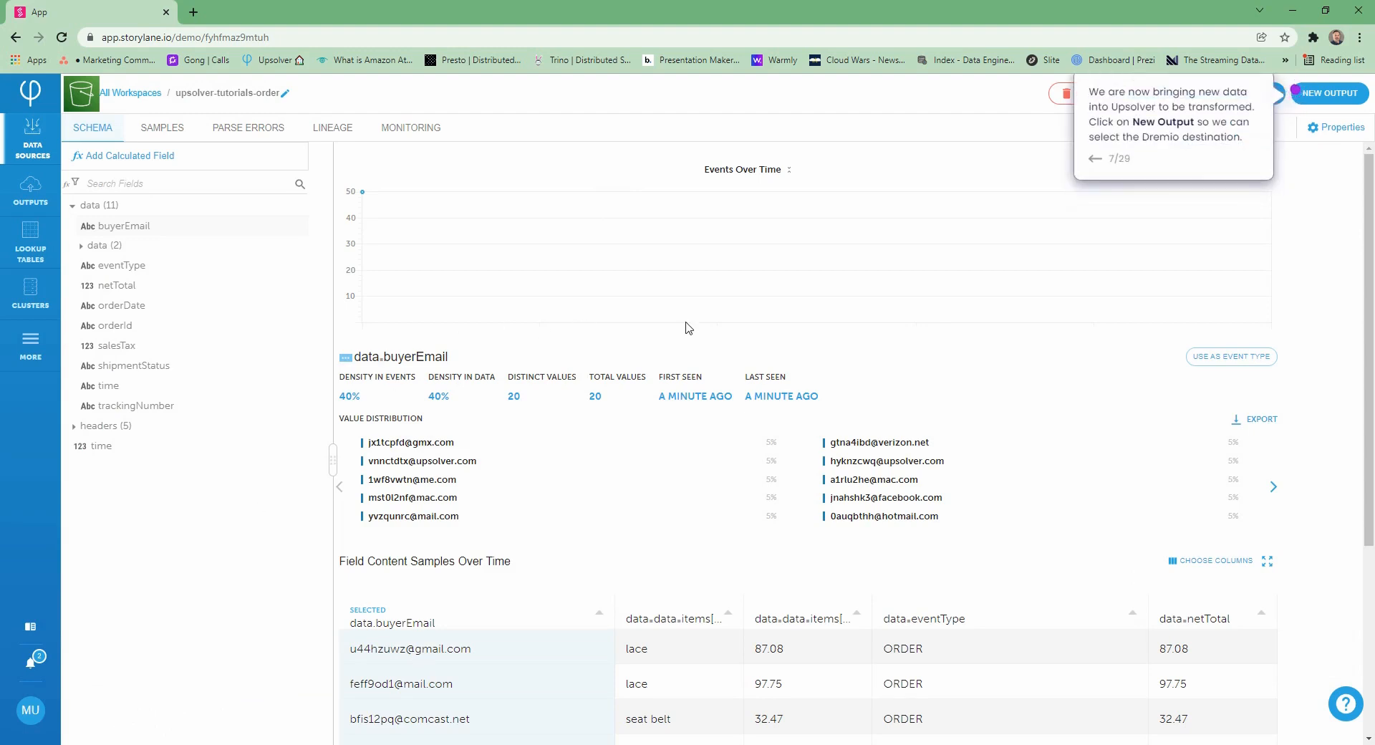
Create a tabular Dremio output named "upsolver dremio" from the upsolver-tutorials-order data source
scroll(1074, 422, down, 4)
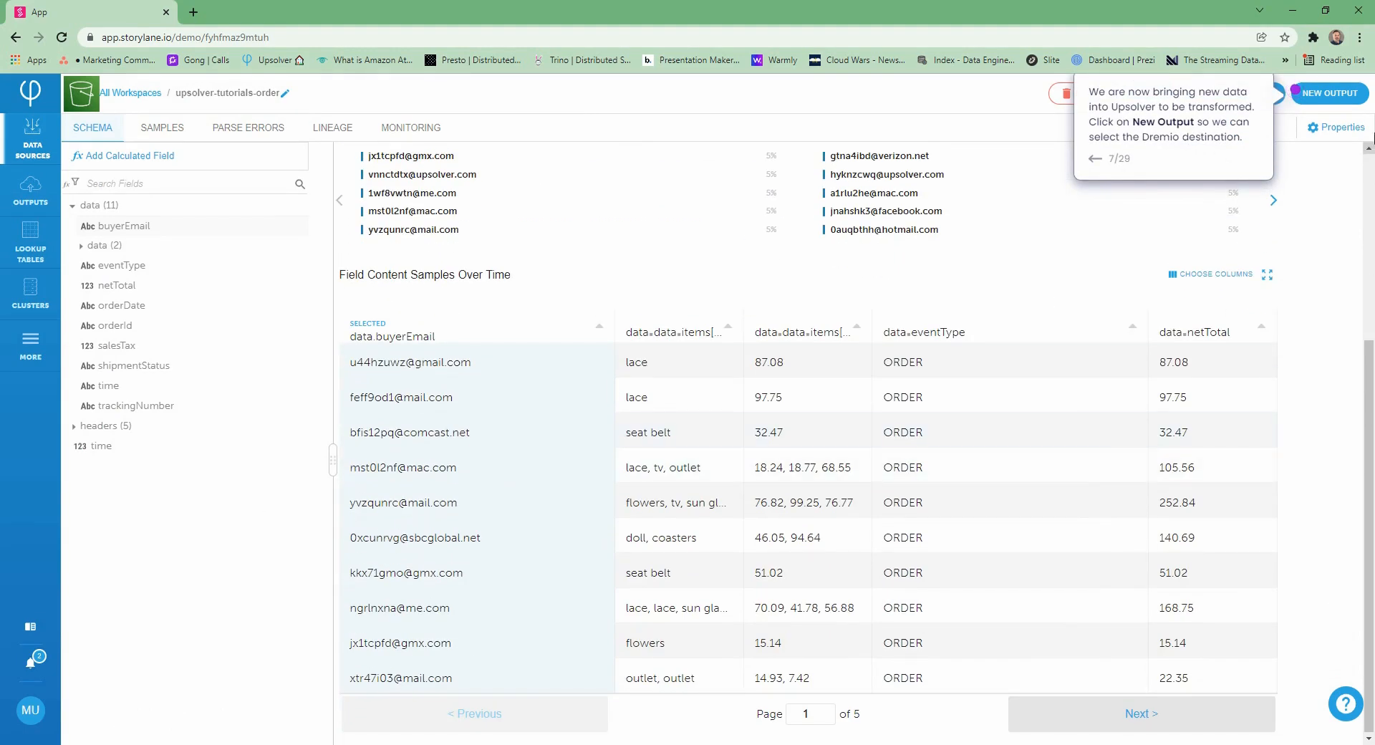
click(1311, 99)
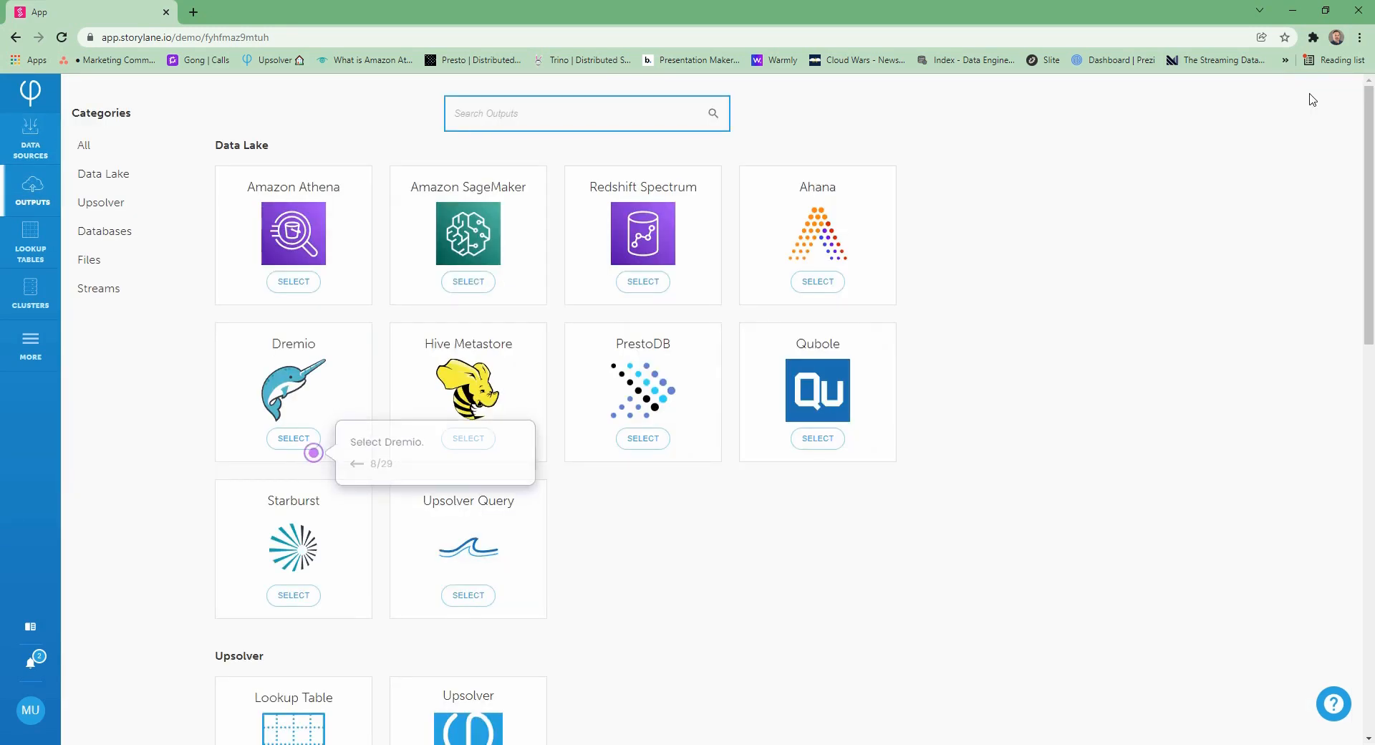
click(294, 440)
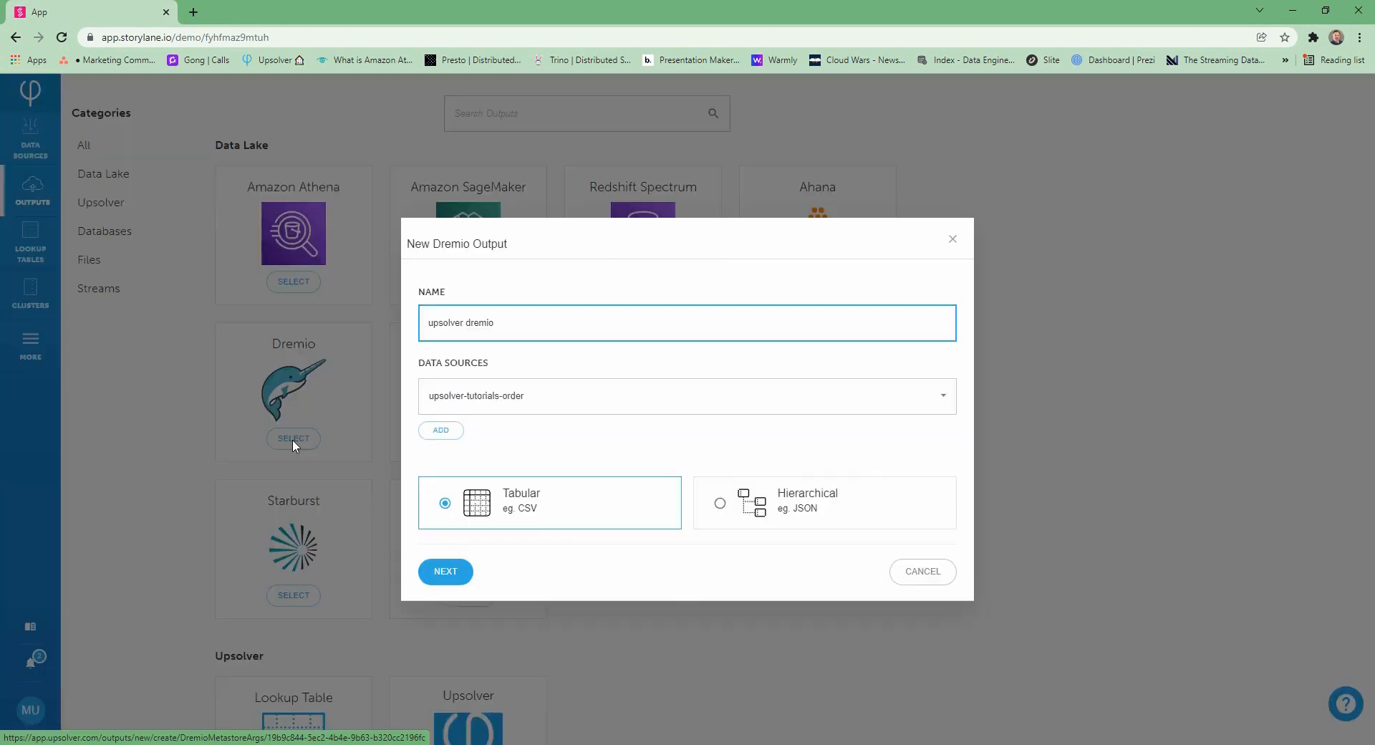
click(446, 572)
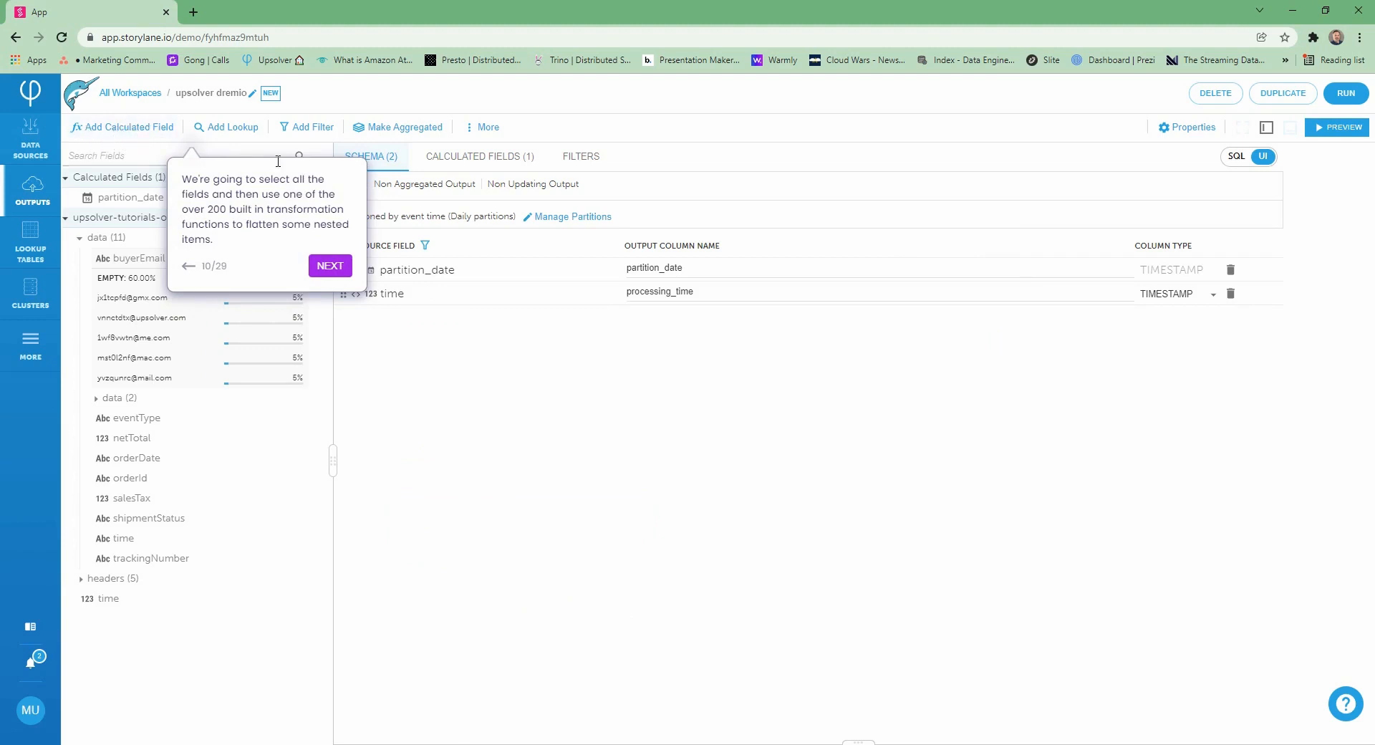
Add all the data fields to the output, flattening the nested item arrays with the Last Element transformation
click(338, 264)
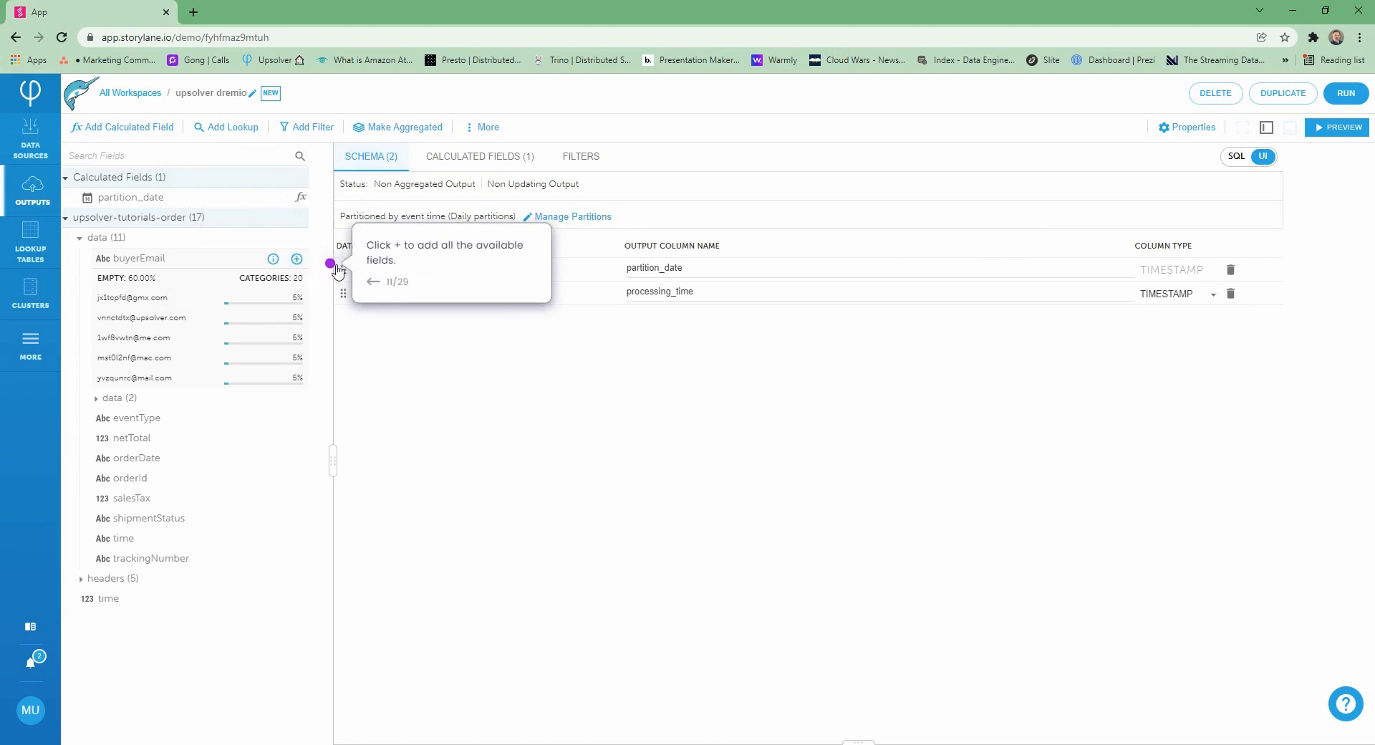
click(331, 265)
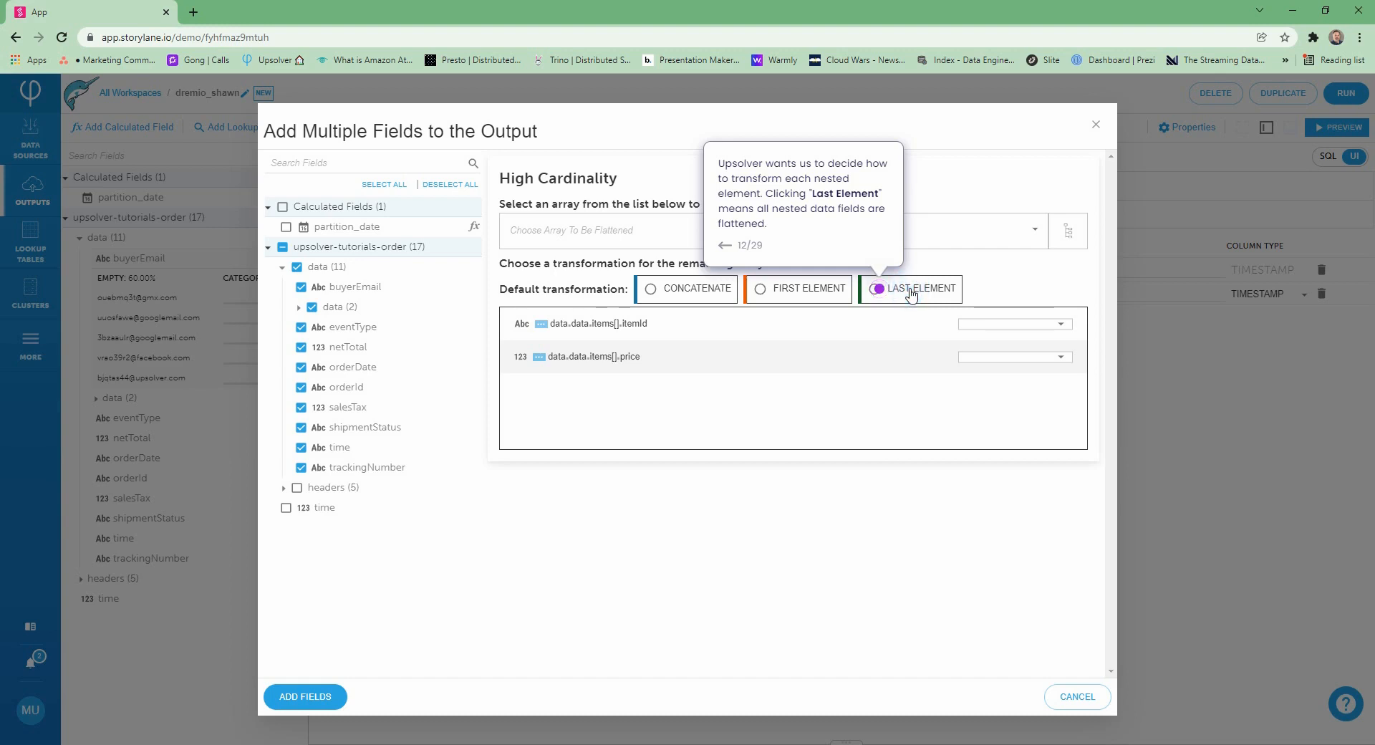
click(882, 291)
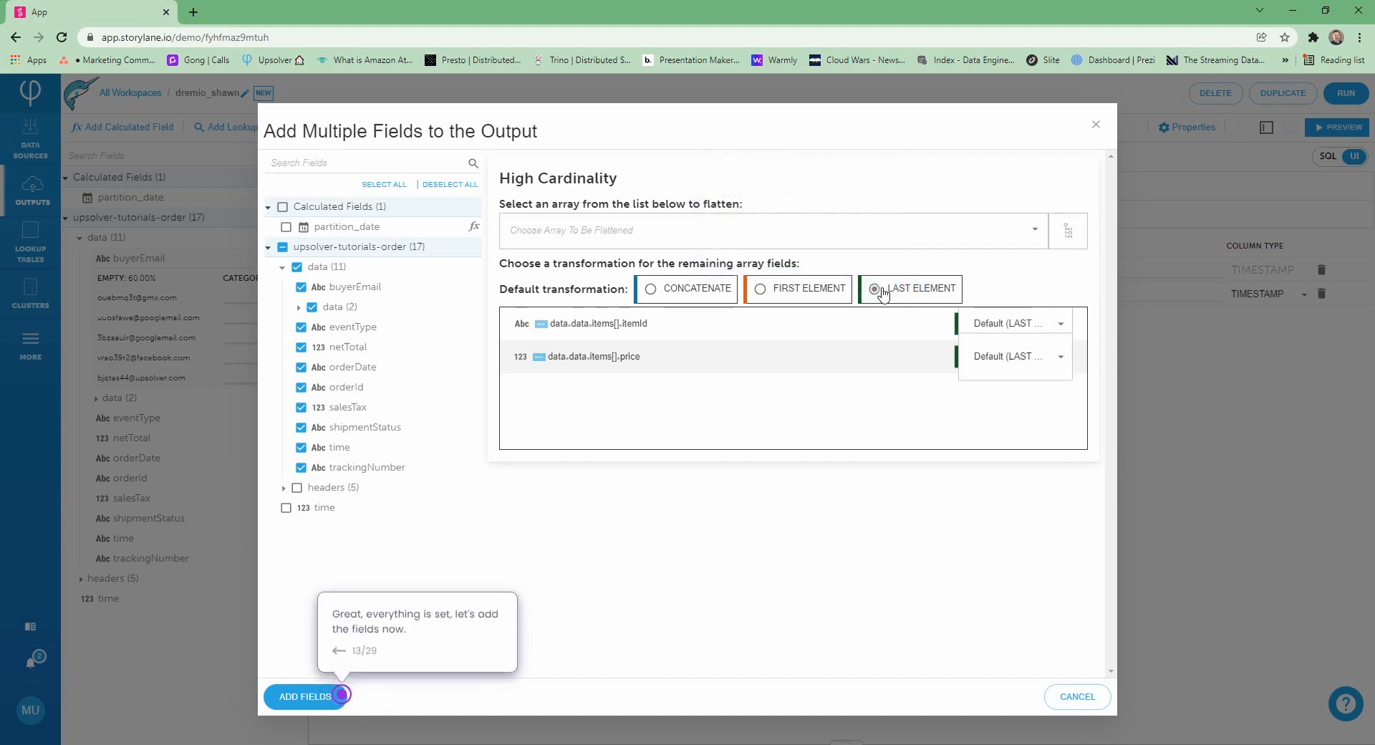
click(318, 695)
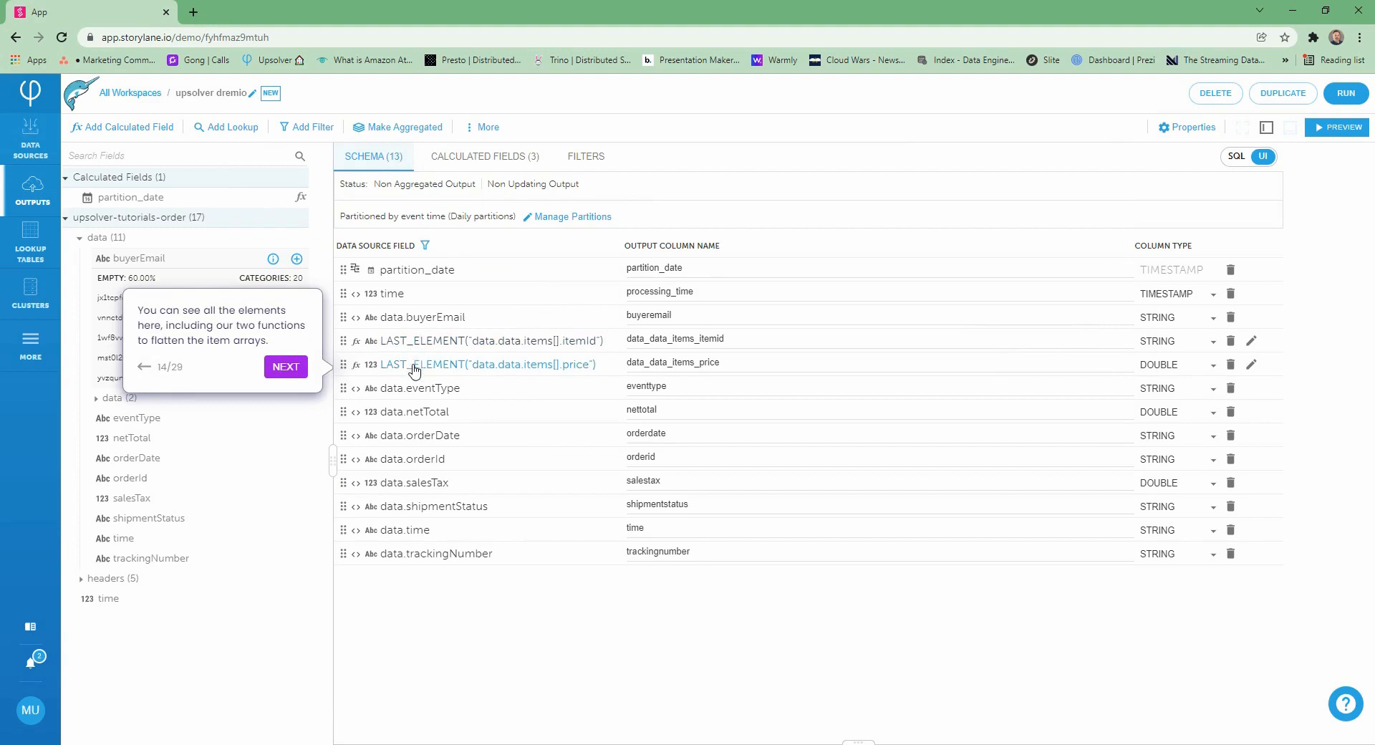
Examine the generated SQL of the output, including its LAST_ELEMENT functions for item ID and price
click(287, 366)
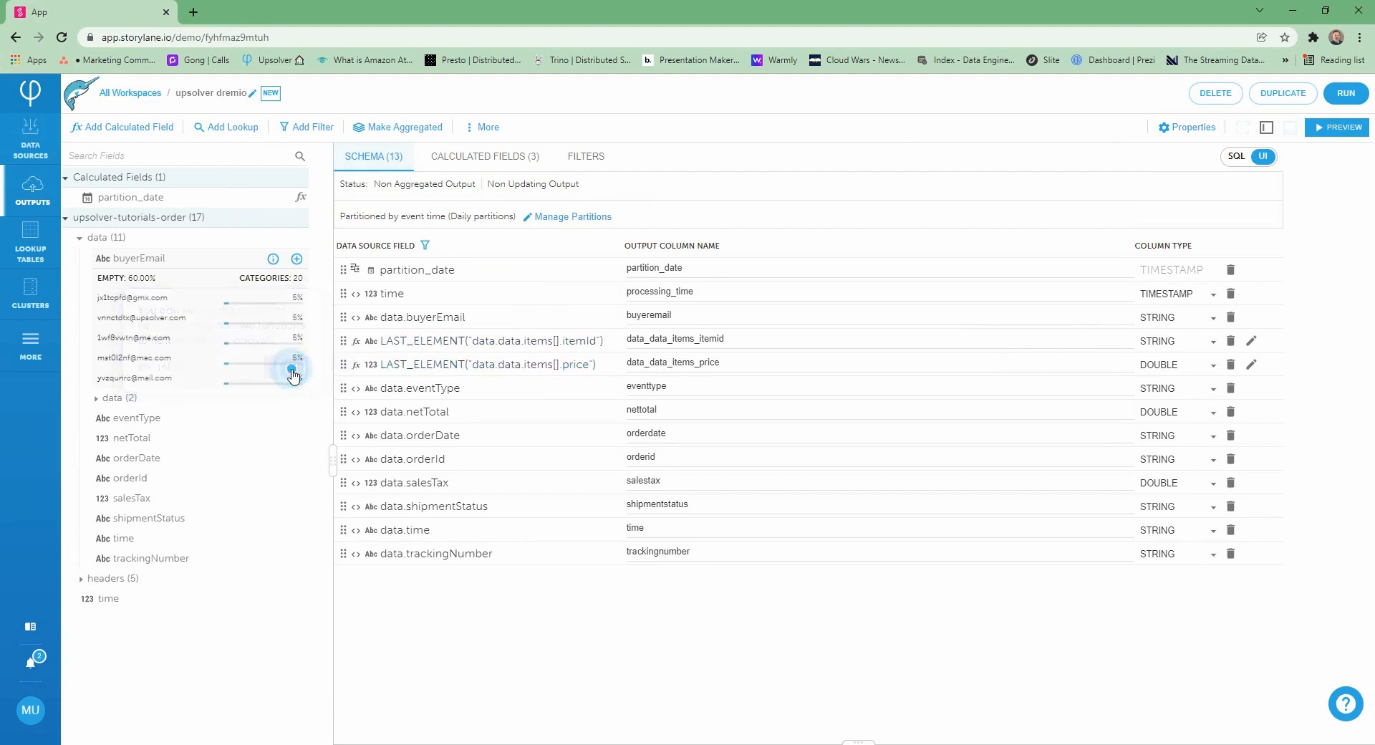
click(1226, 156)
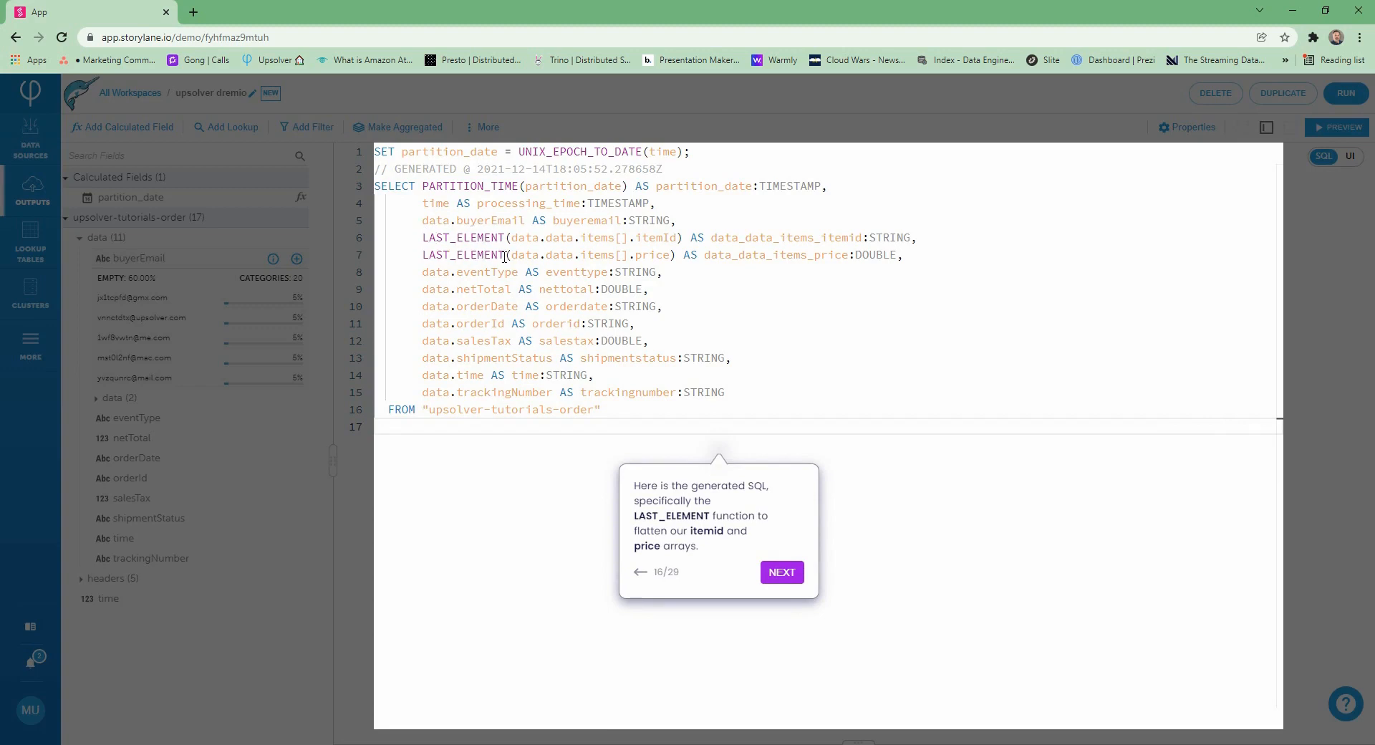
click(783, 573)
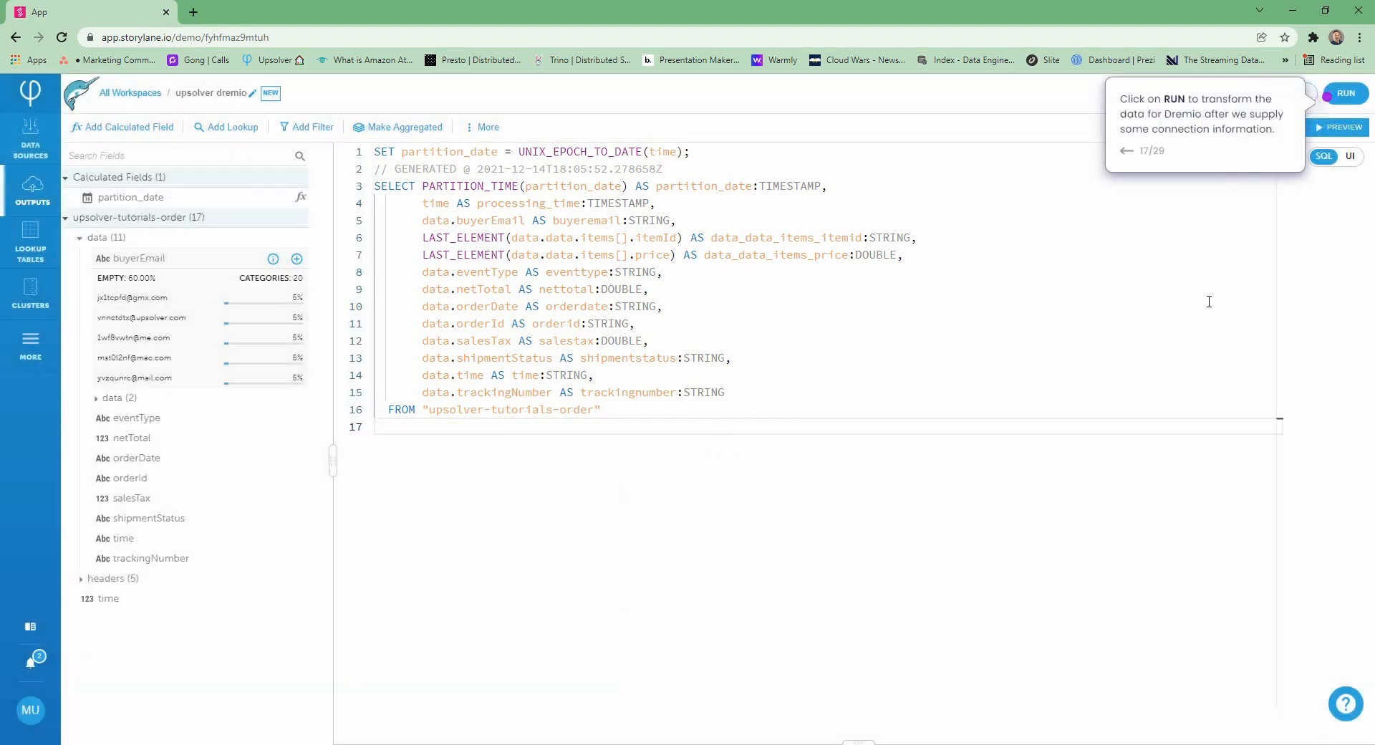
click(1347, 95)
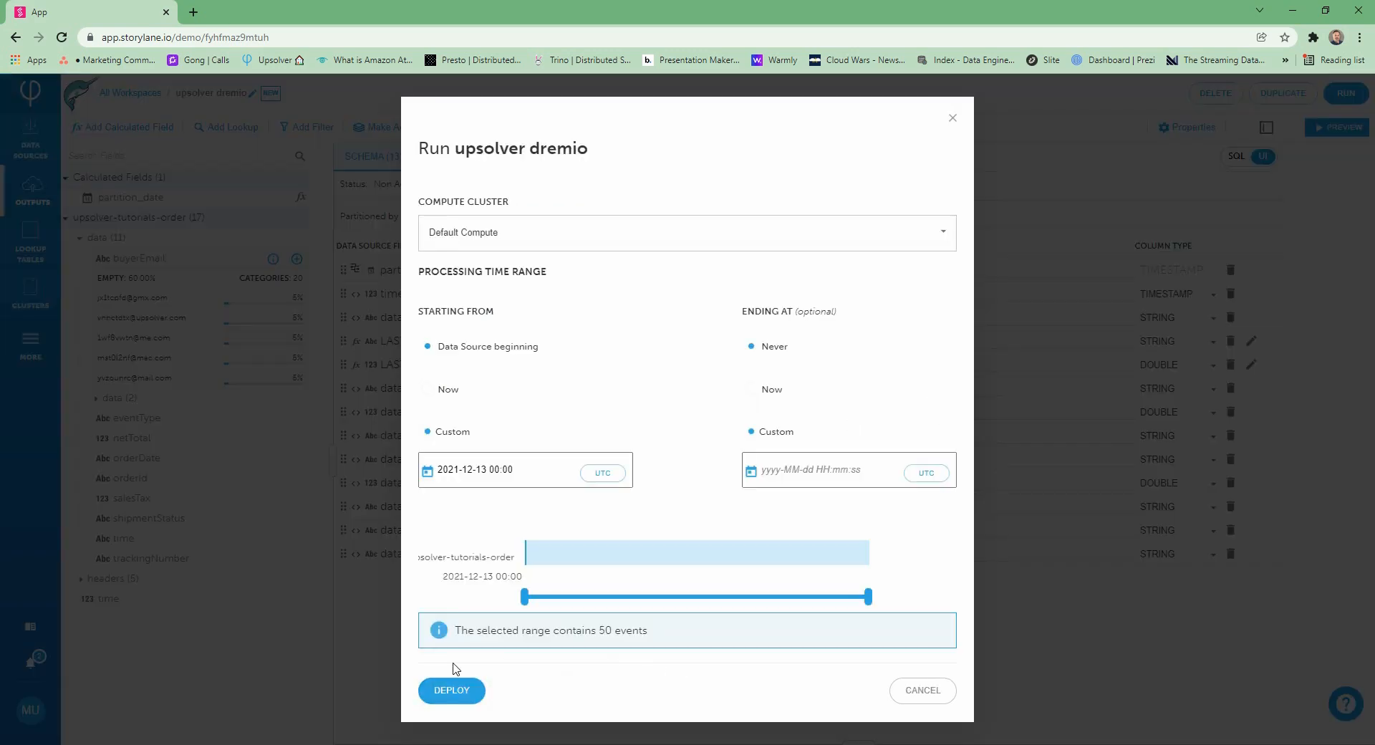
click(452, 665)
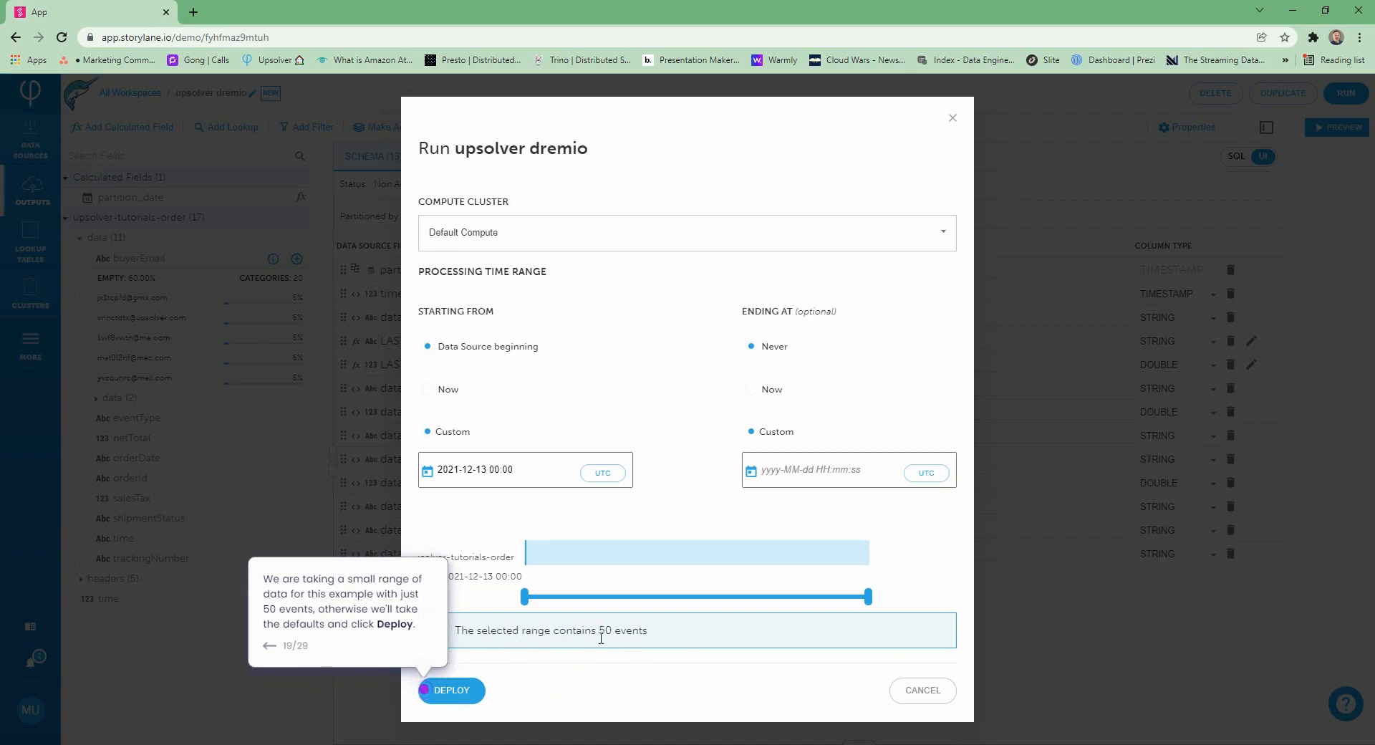
click(452, 691)
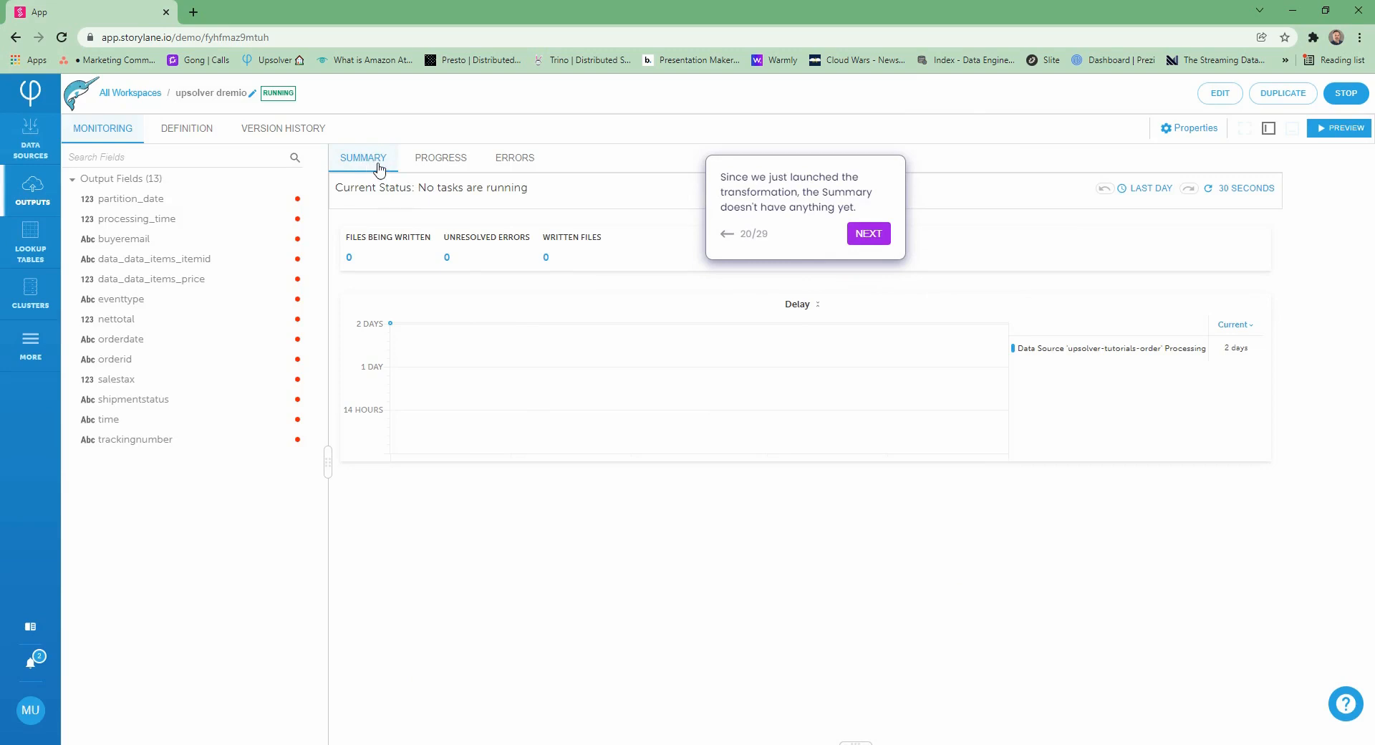
Check the running output's progress, cluster utilization, memory consumption and delay
click(872, 236)
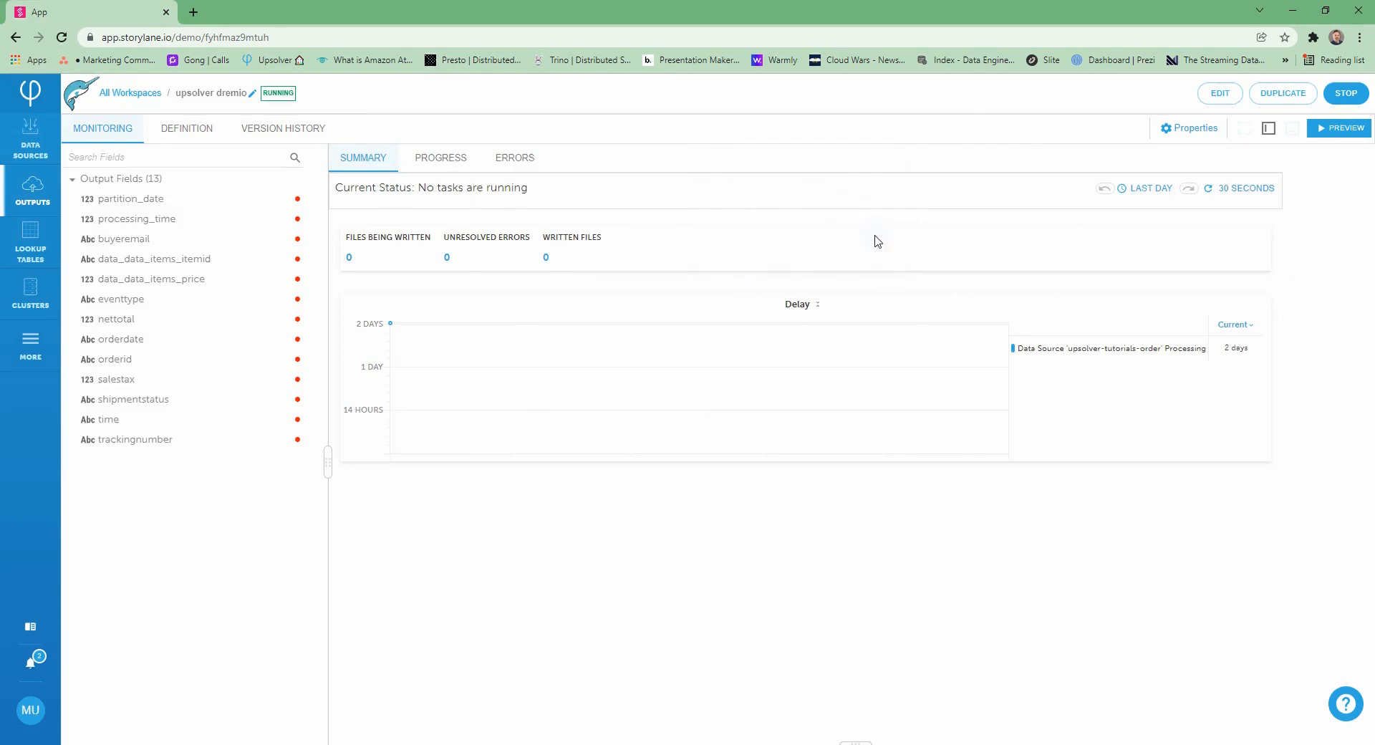
click(453, 164)
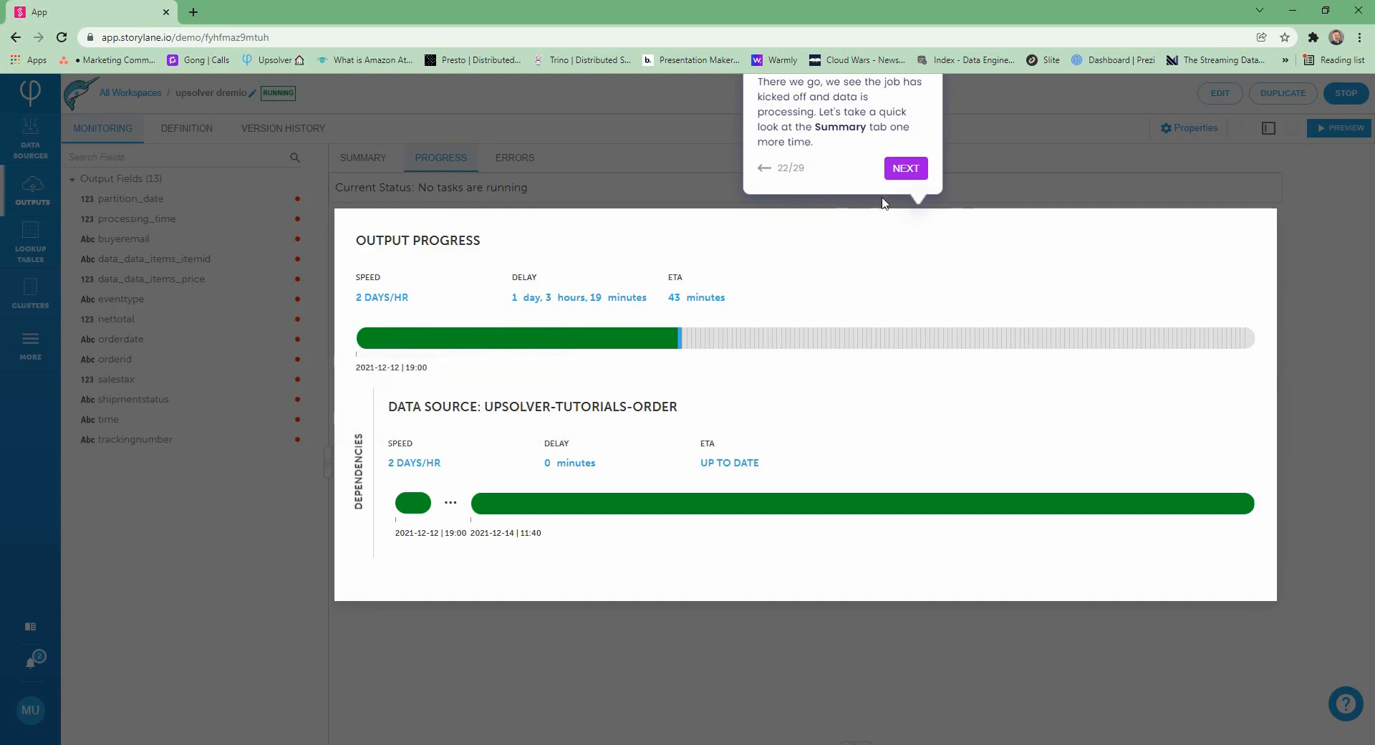
click(911, 169)
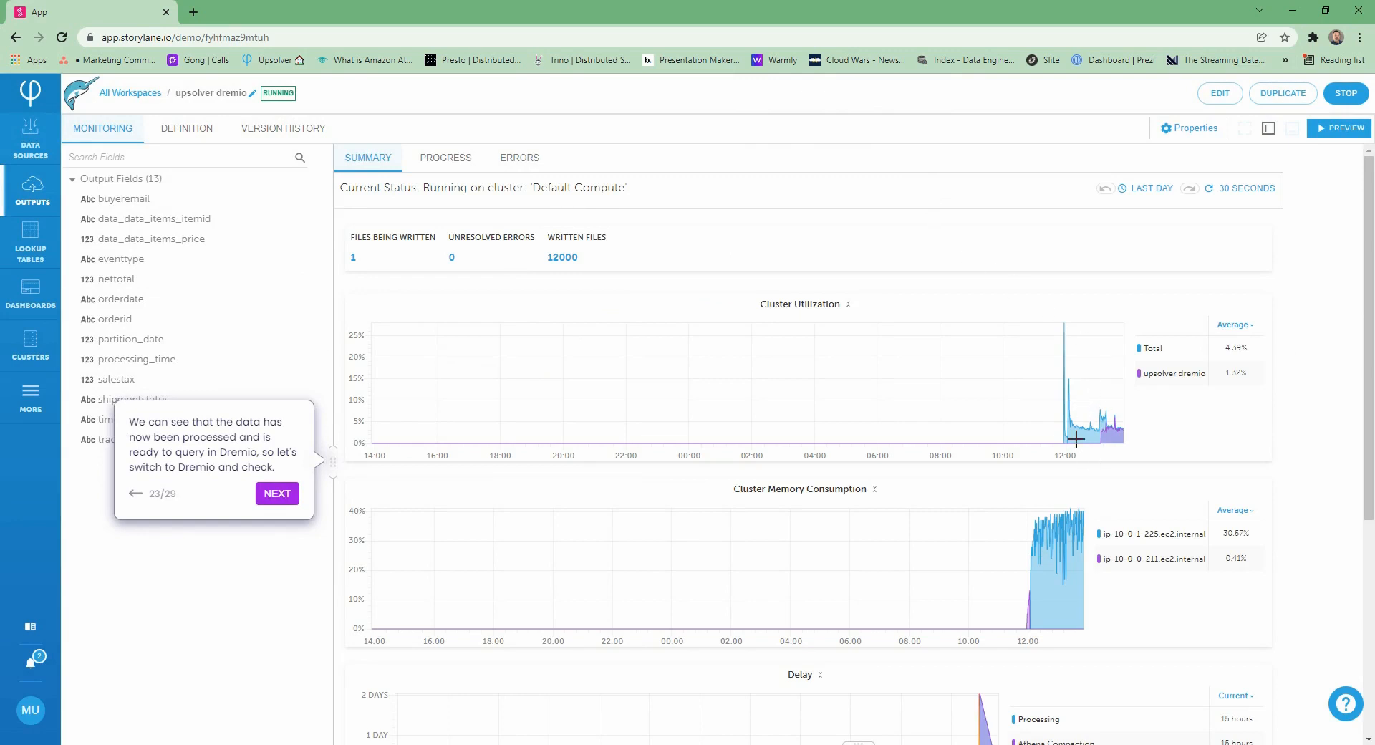
scroll(854, 521, down, 2)
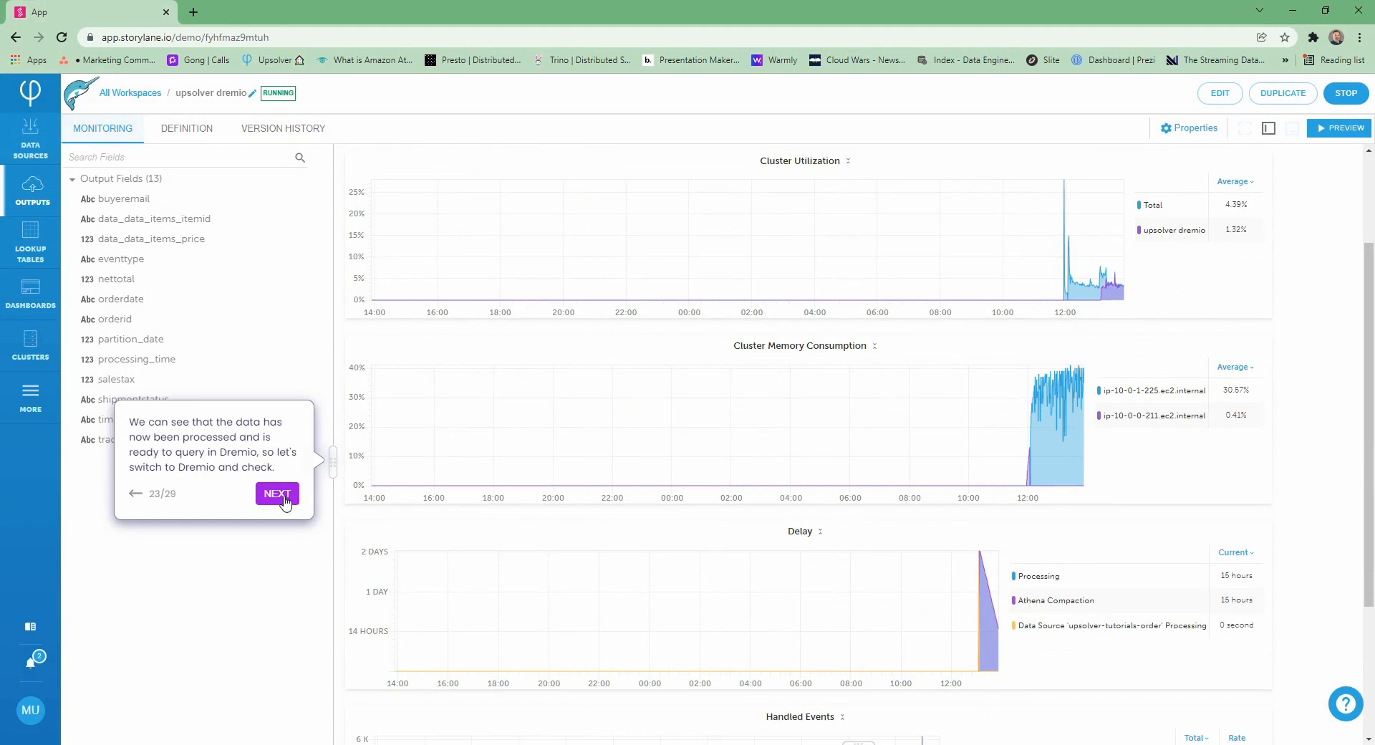
Switch to Dremio, add the upsolver data lake and open its upsolver database
click(277, 494)
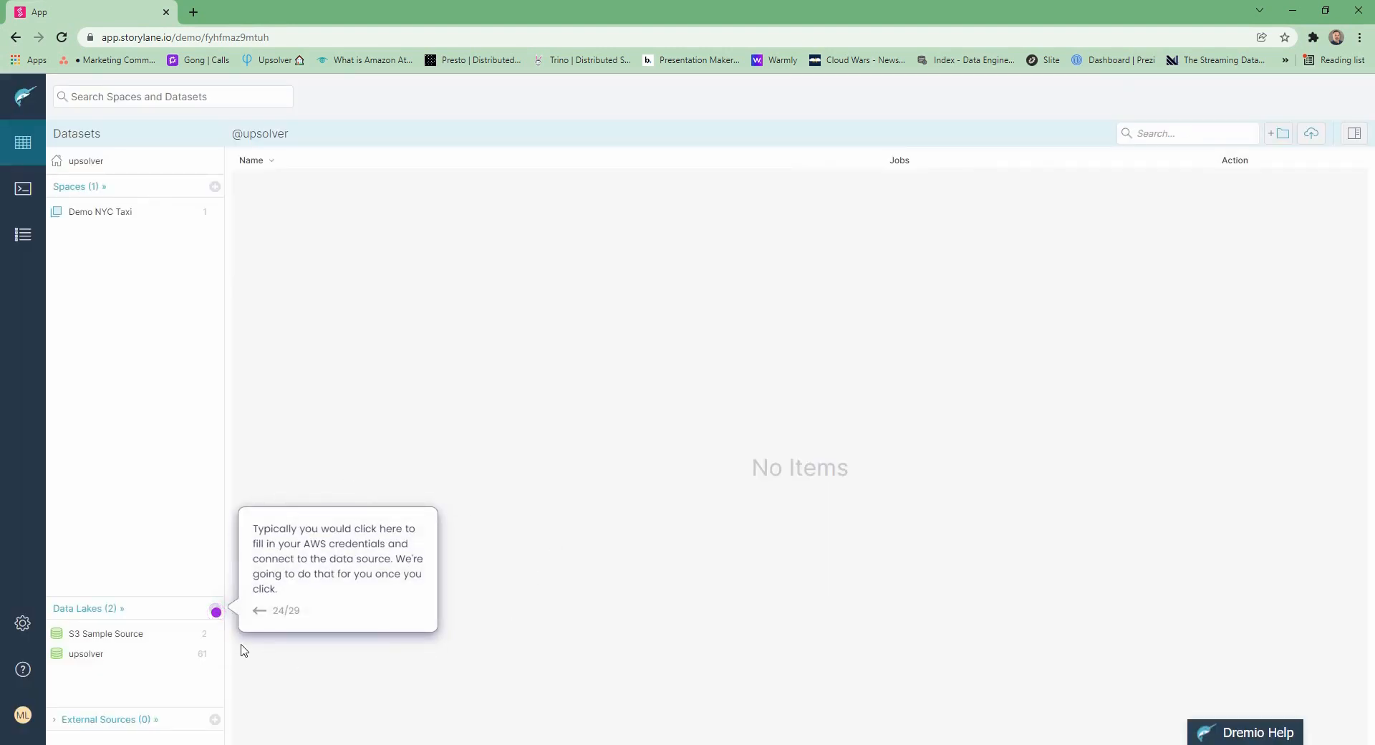
click(216, 614)
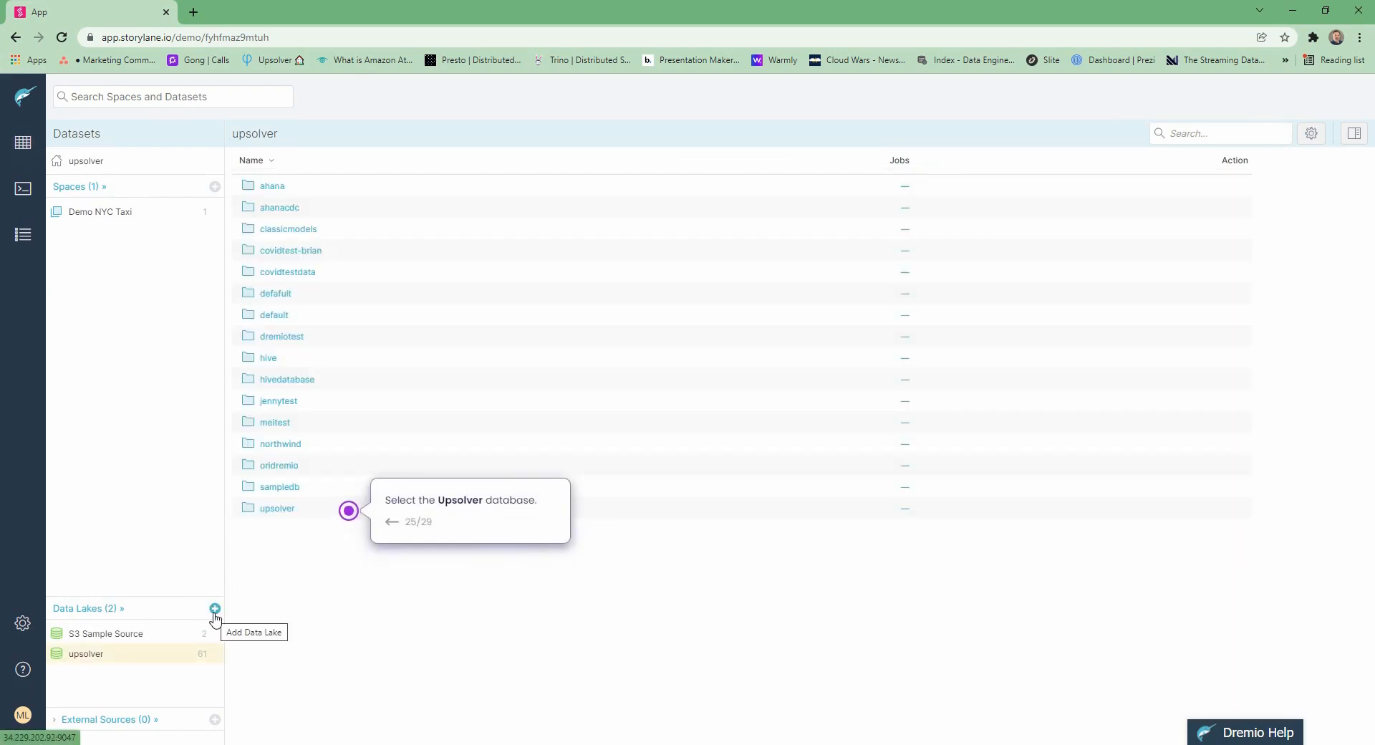
click(278, 512)
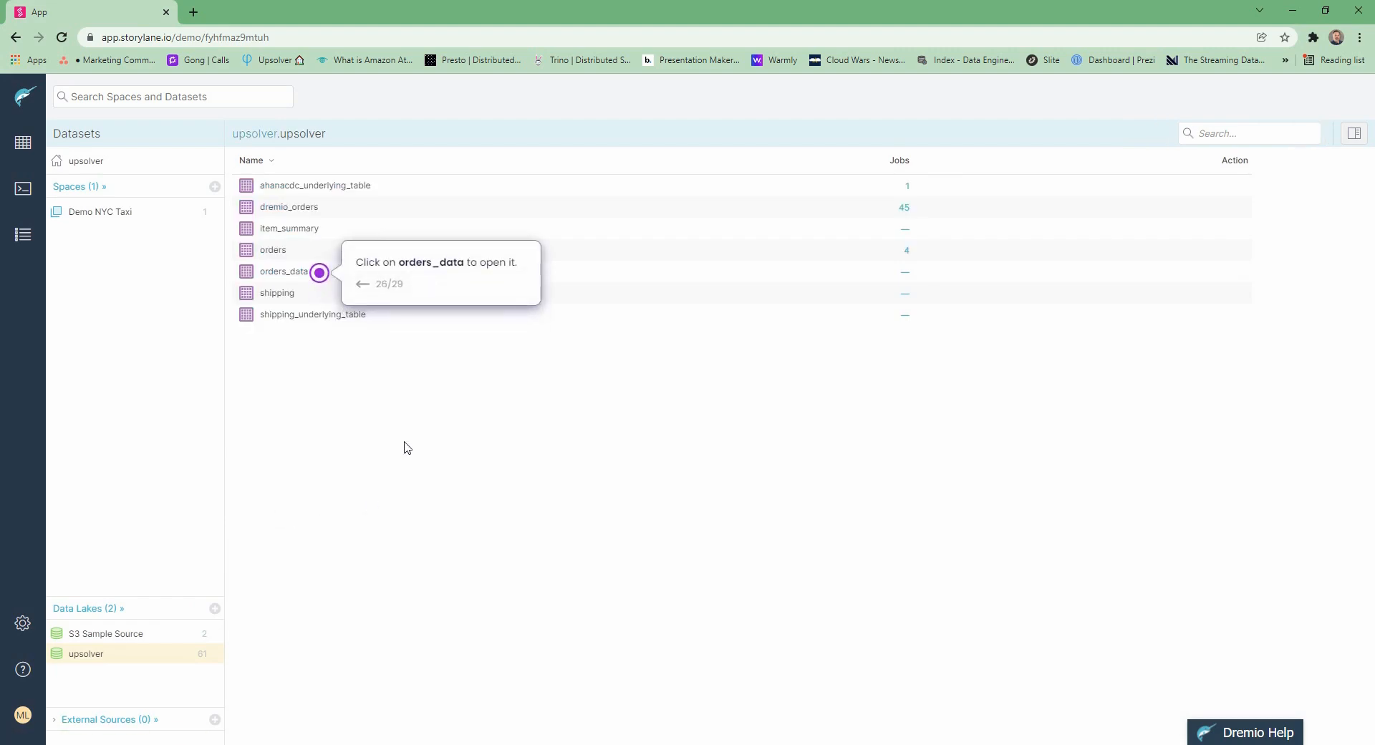
Open the orders_data table and filter its query with where eventtype = 'ORDER';
click(318, 276)
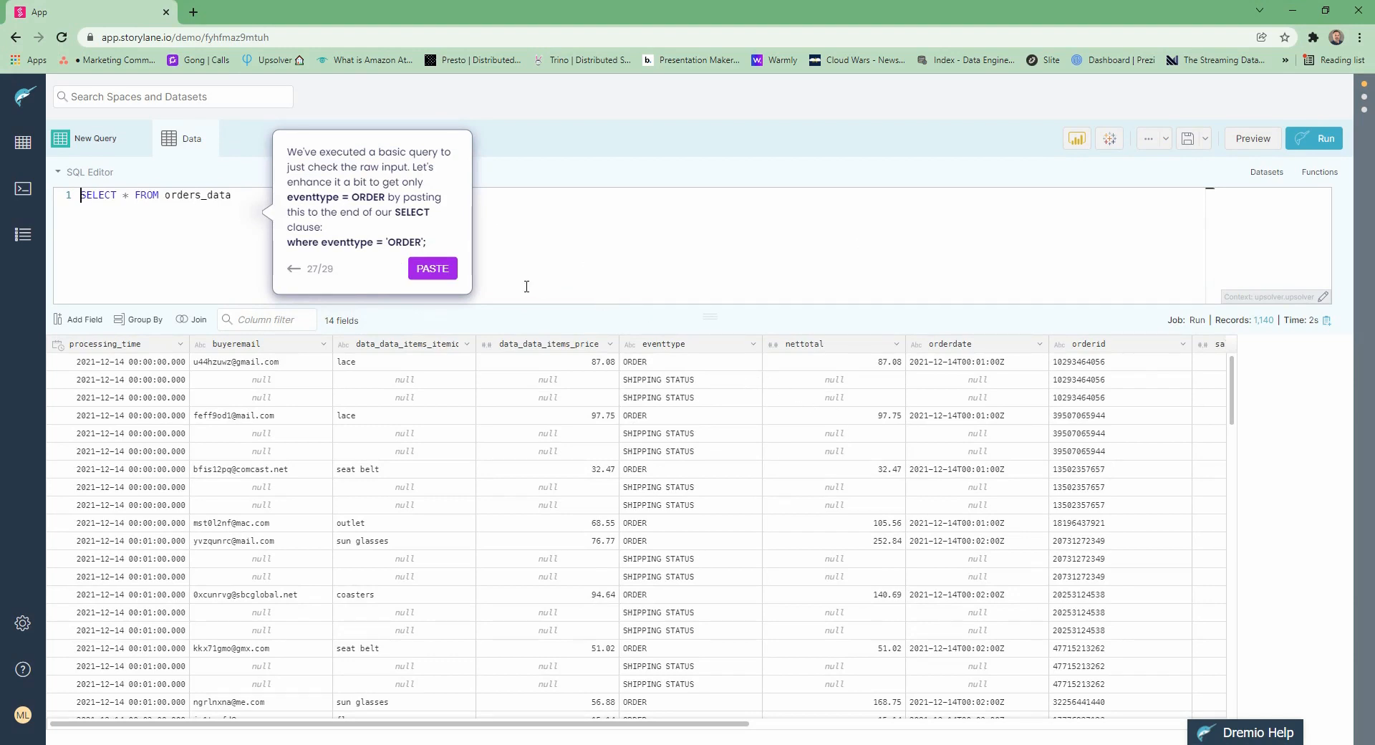
click(433, 268)
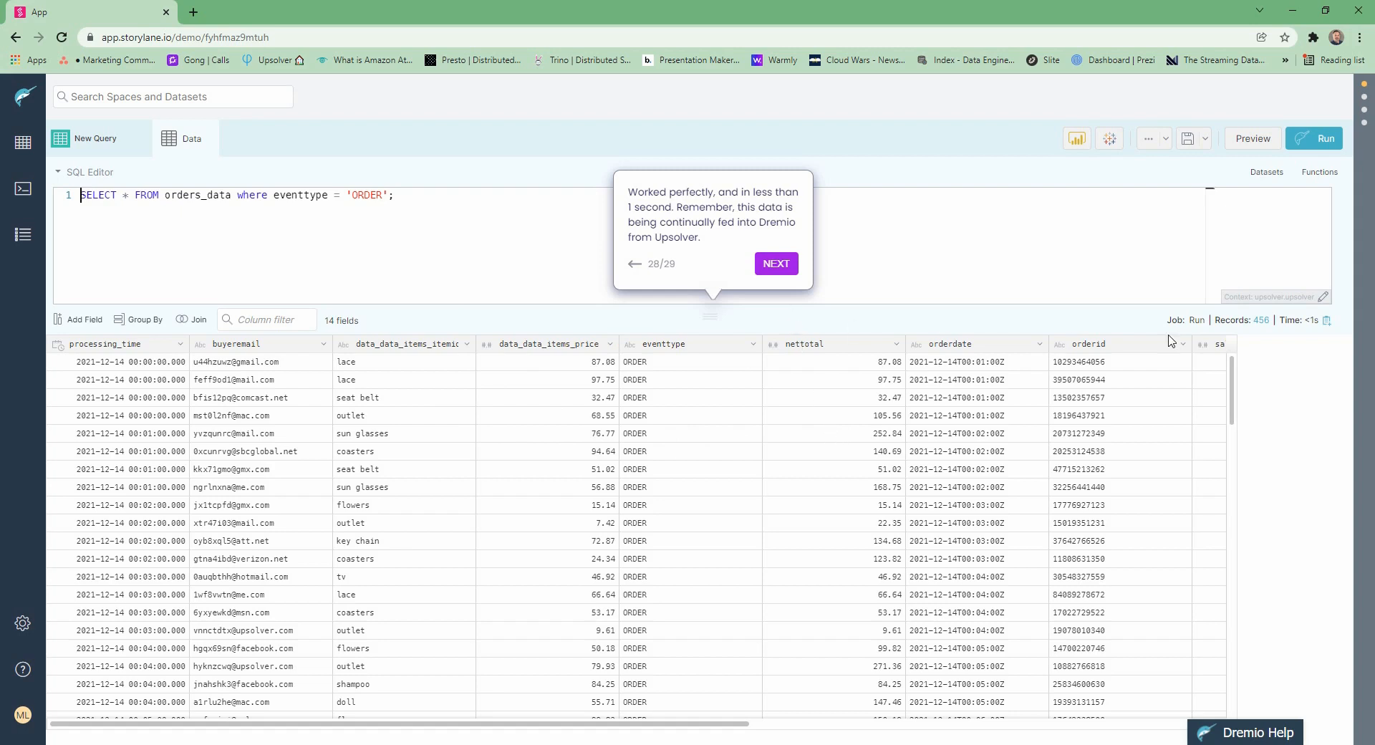
click(780, 265)
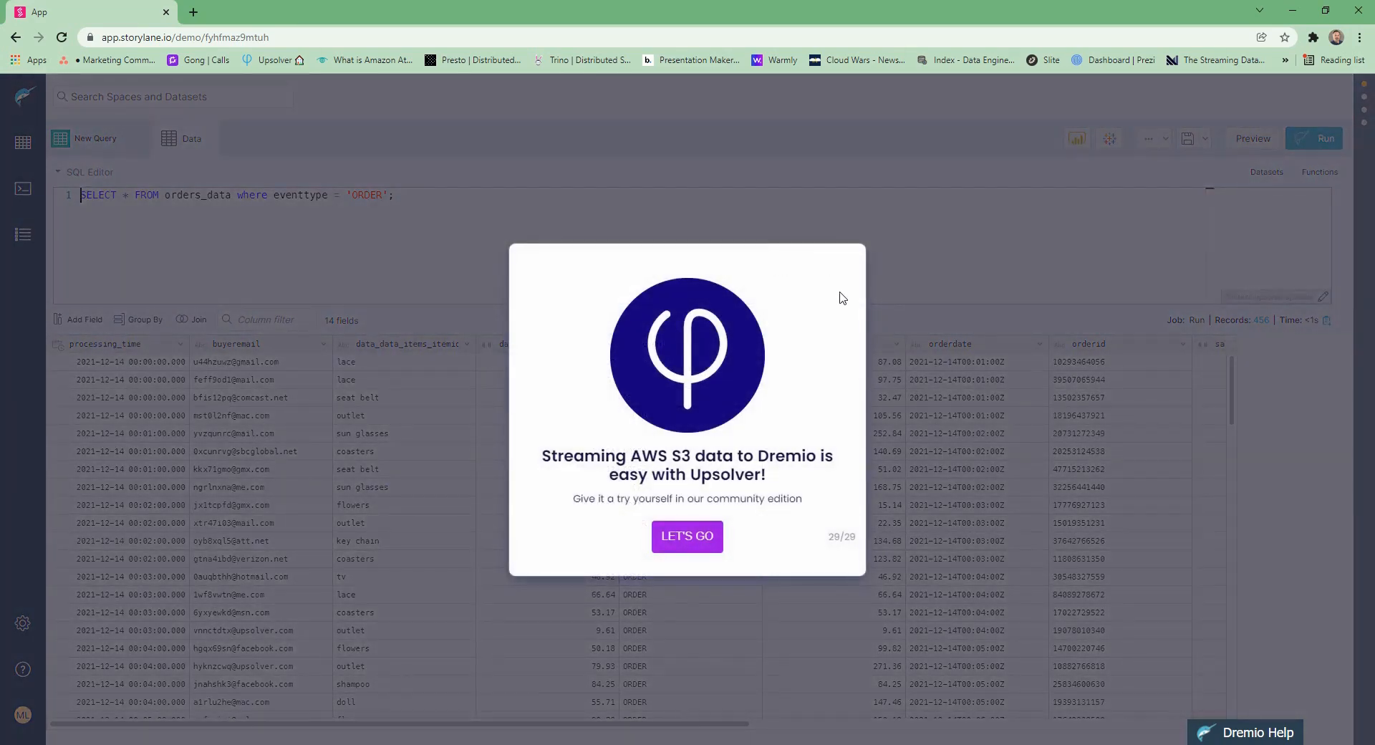